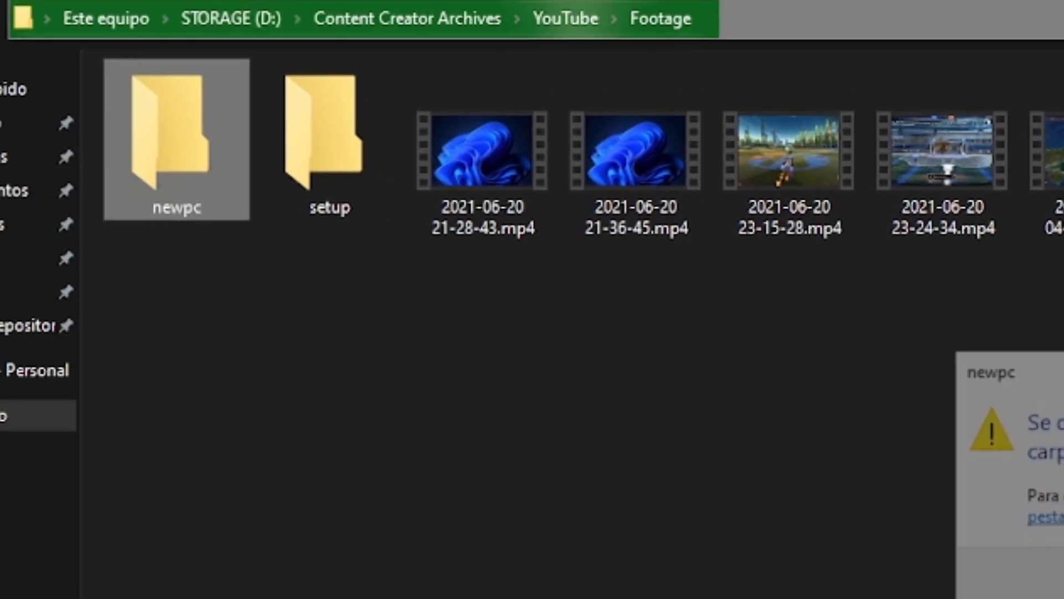
# Dismiss the access warning and open the security properties of the newpc folder
pyautogui.click(765, 365)
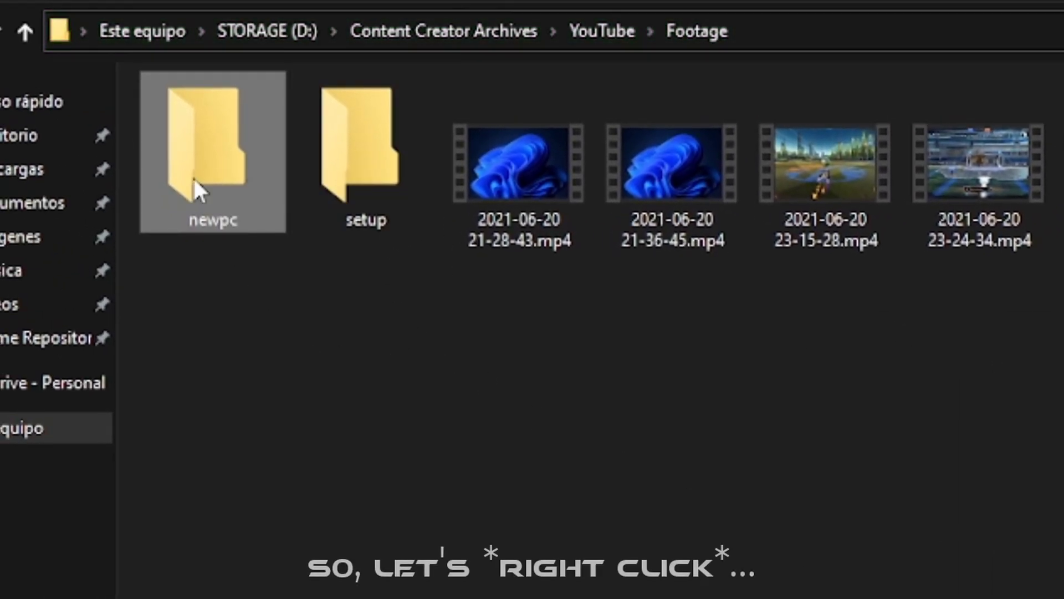
pyautogui.rightClick(195, 158)
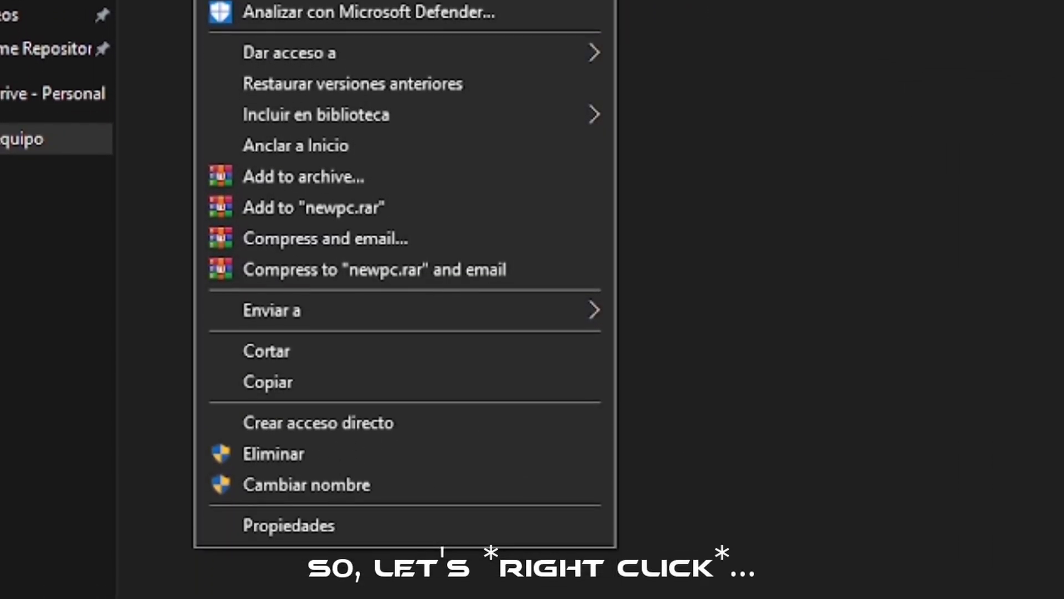
pyautogui.rightClick(261, 1)
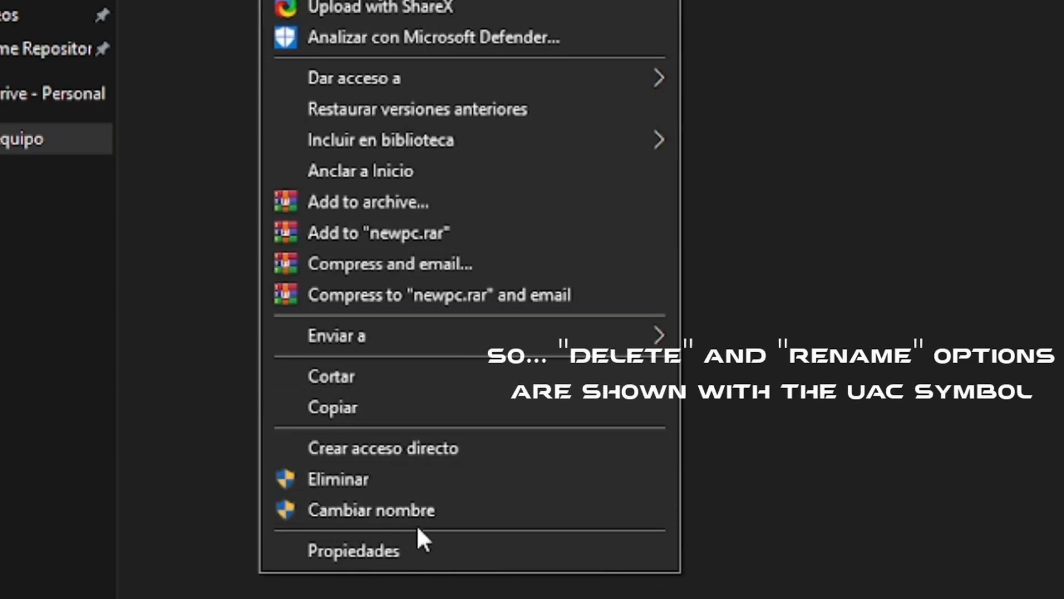
pyautogui.click(417, 548)
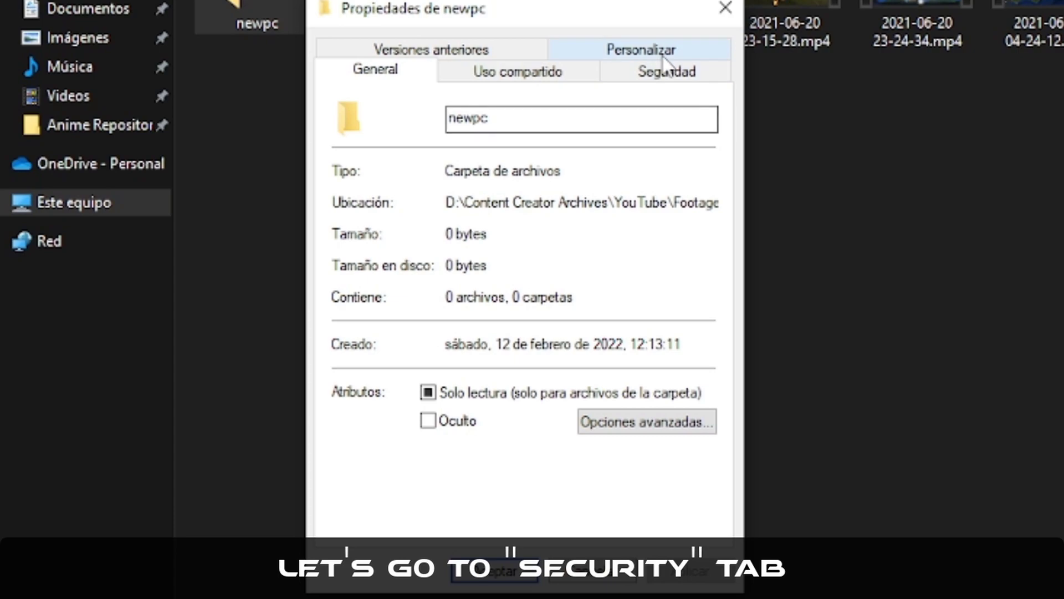
pyautogui.click(496, 67)
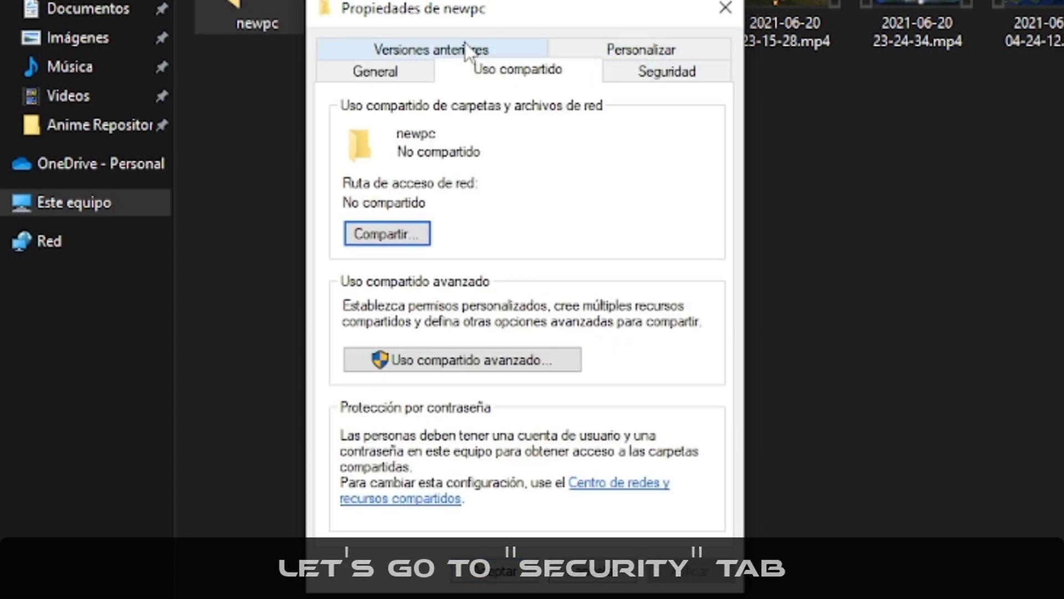
pyautogui.click(476, 50)
pyautogui.click(596, 70)
pyautogui.click(643, 55)
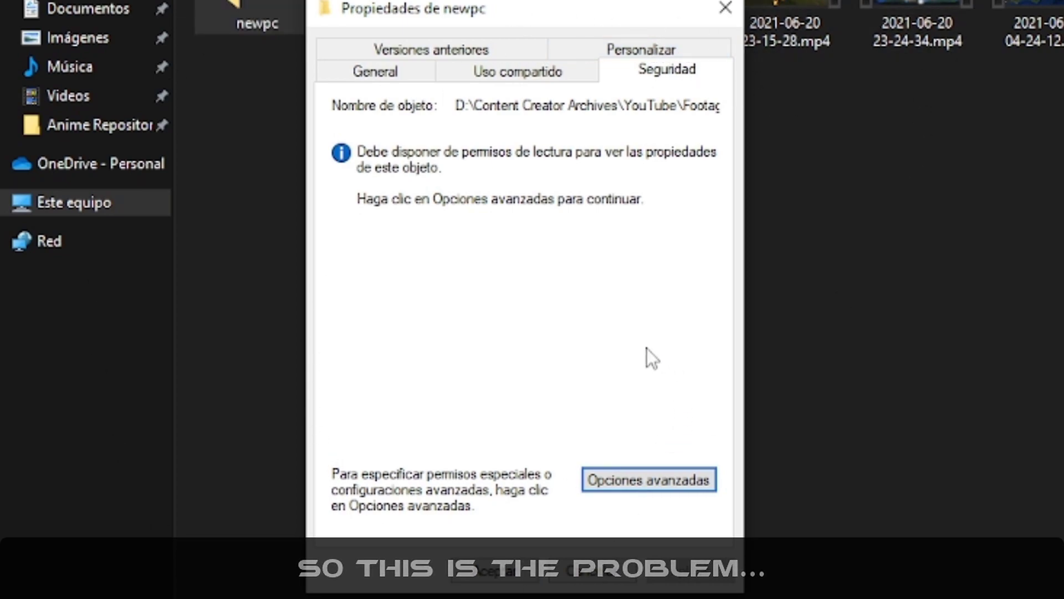
# In newpc's advanced security settings, continue with administrative permissions and change the owner to the Windows username
pyautogui.click(637, 482)
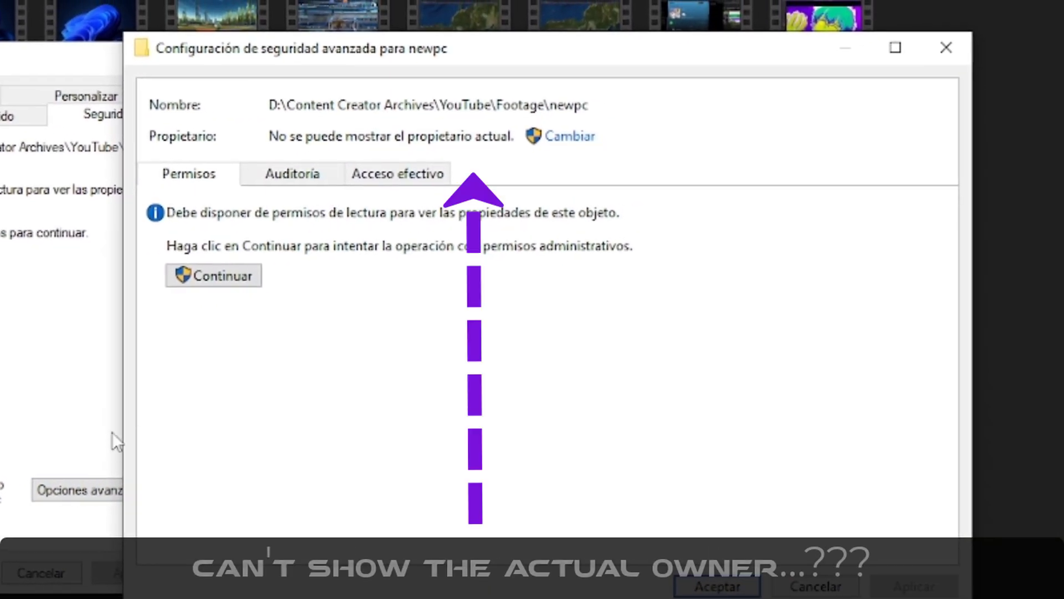
pyautogui.click(259, 278)
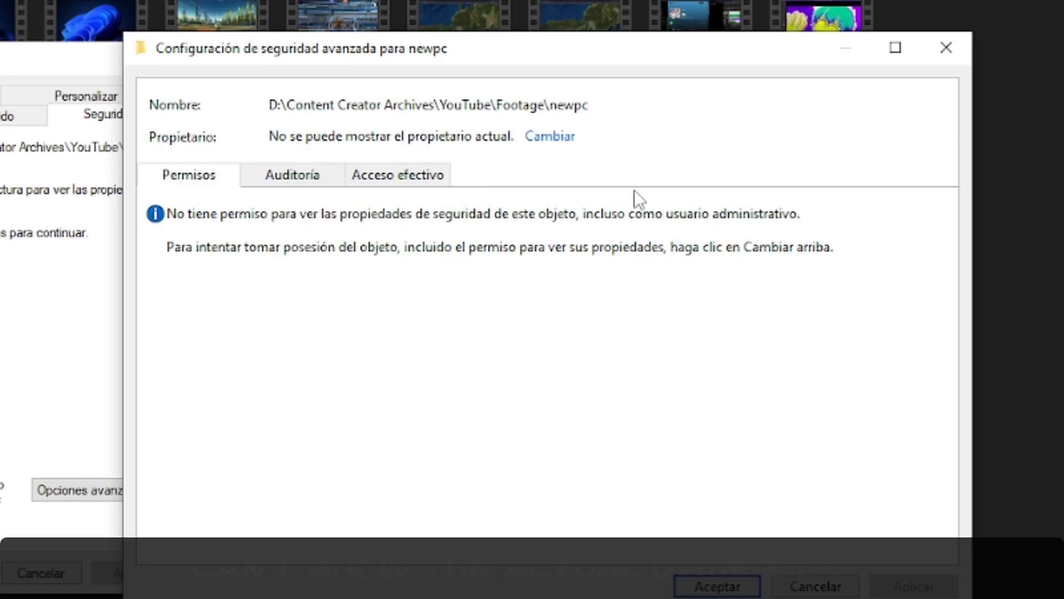
pyautogui.moveTo(309, 136); pyautogui.dragTo(501, 137)
pyautogui.click(502, 137)
pyautogui.click(563, 138)
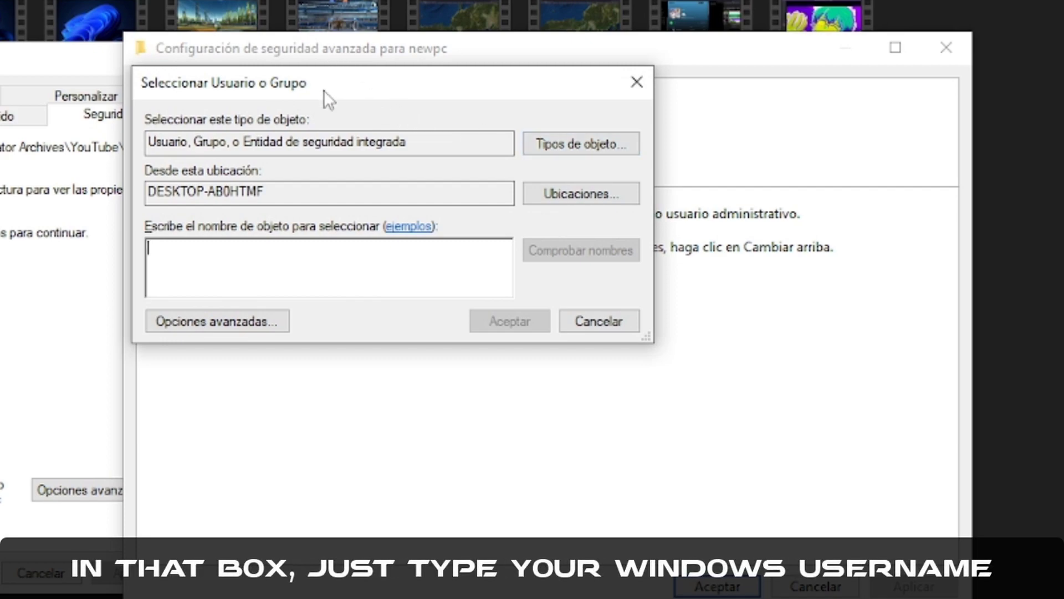
pyautogui.write('****')
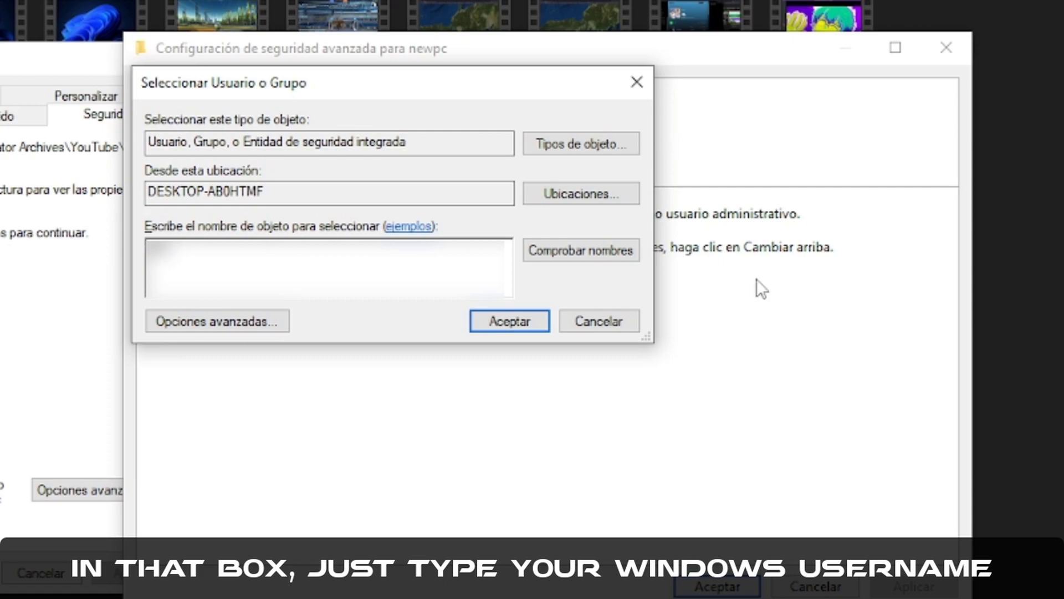
pyautogui.click(497, 320)
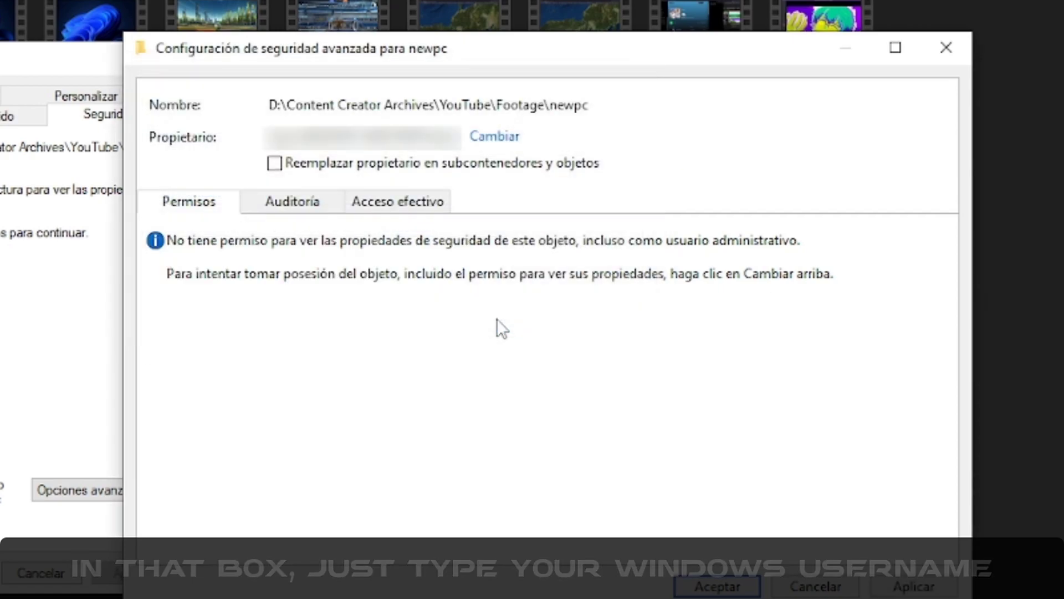
# Enable replacing the owner on subcontainers and objects, apply it, and agree to replace the directory permissions with full control
pyautogui.click(501, 164)
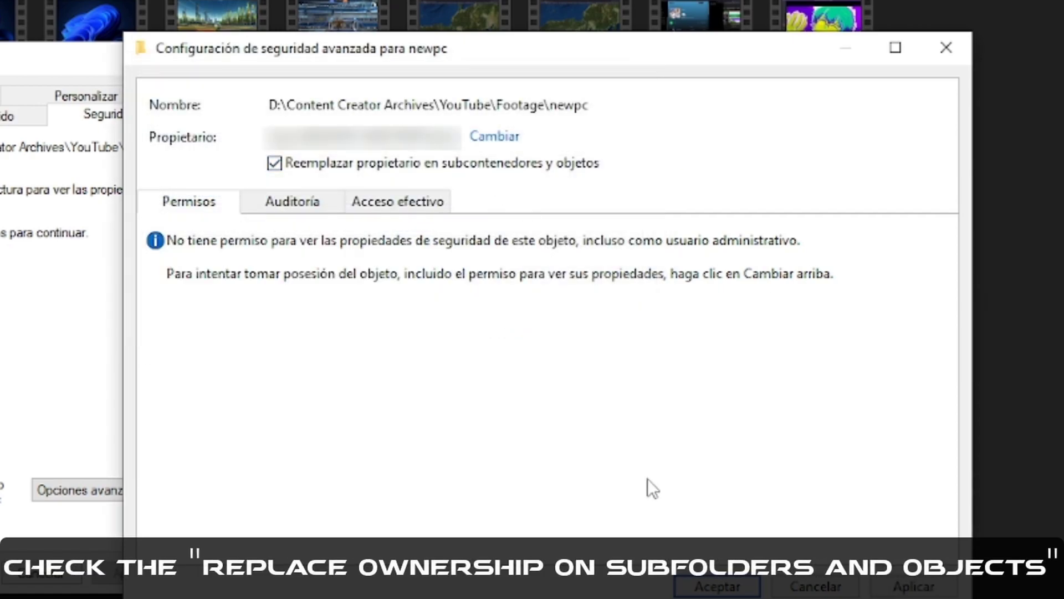
pyautogui.click(708, 587)
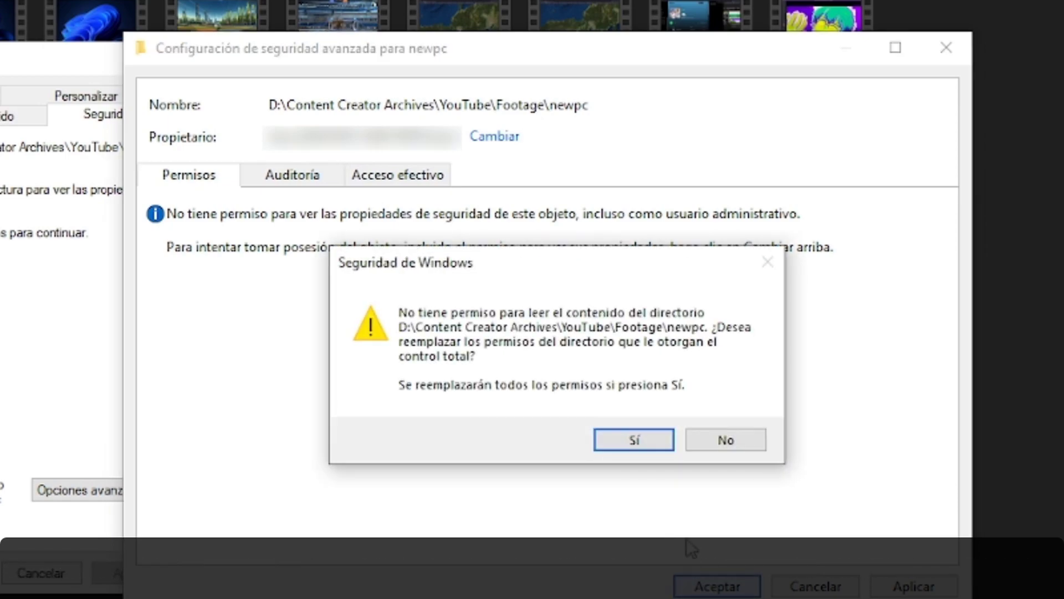
pyautogui.click(655, 442)
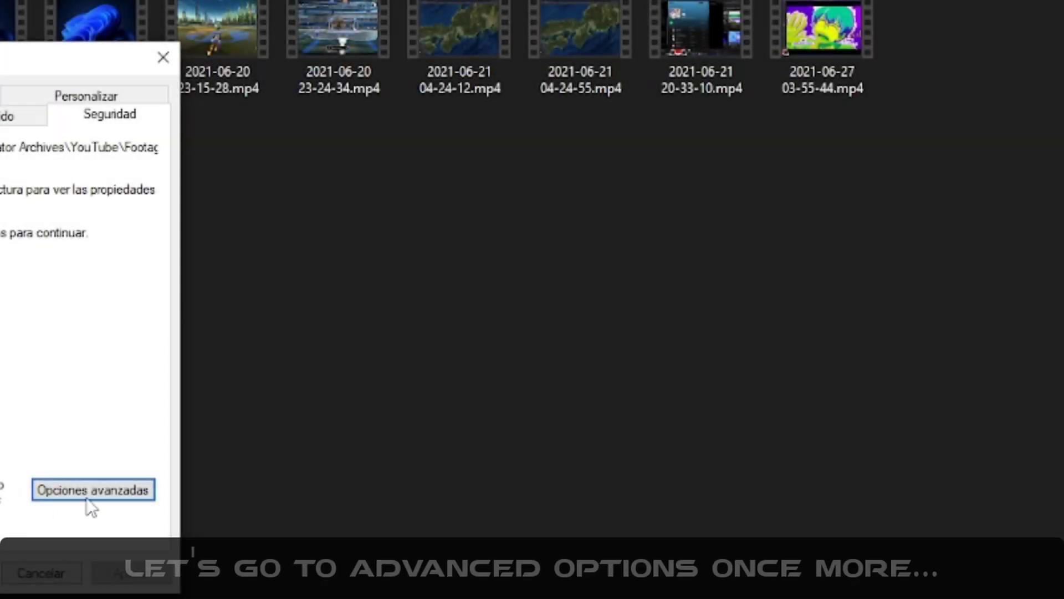
# Reopen newpc's advanced security settings and review its permissions, auditing and effective access
pyautogui.click(90, 491)
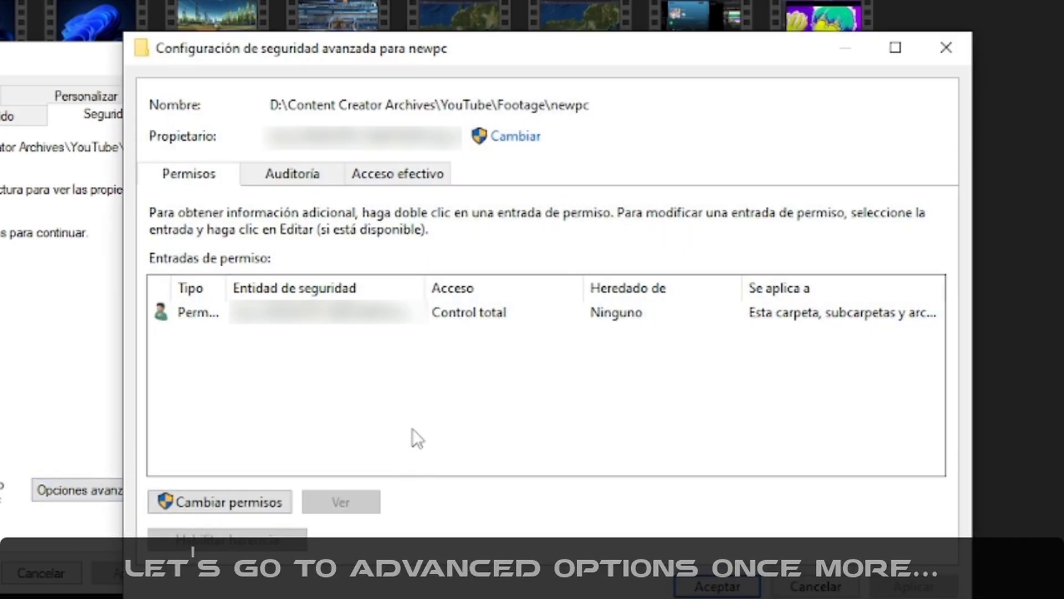
pyautogui.click(284, 175)
pyautogui.click(382, 178)
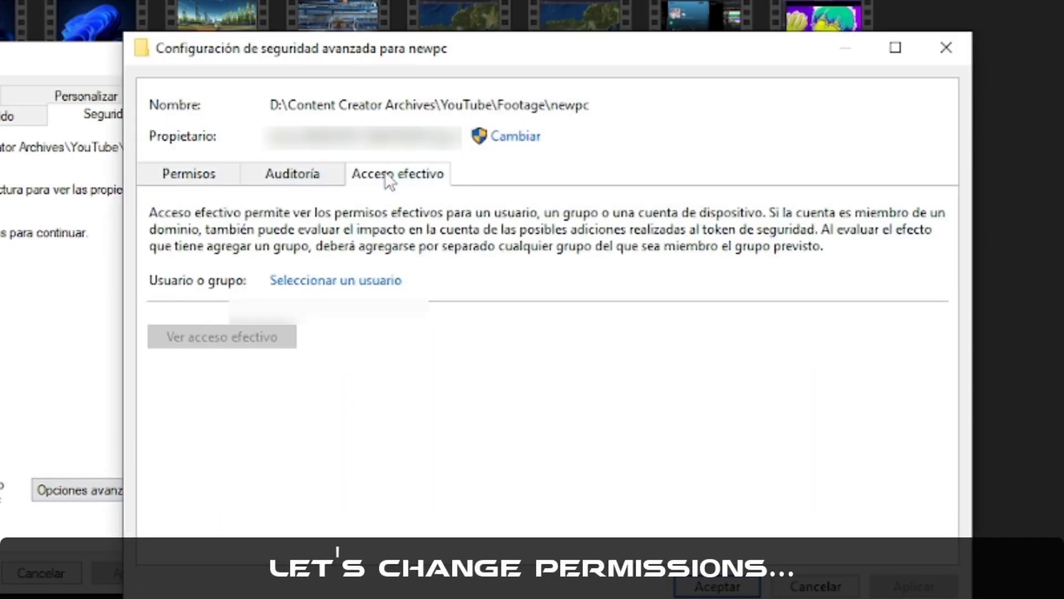
pyautogui.click(210, 170)
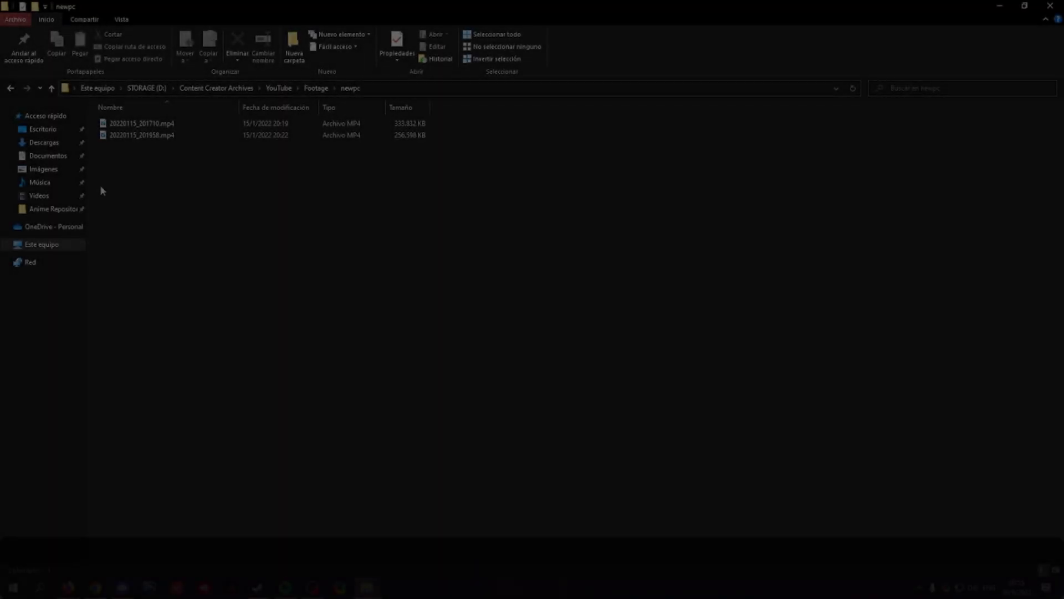
# Open the properties of 20220115_201958.mp4 in the newpc folder and bring up its advanced security settings
pyautogui.moveTo(99, 184); pyautogui.dragTo(231, 96)
pyautogui.click(167, 135)
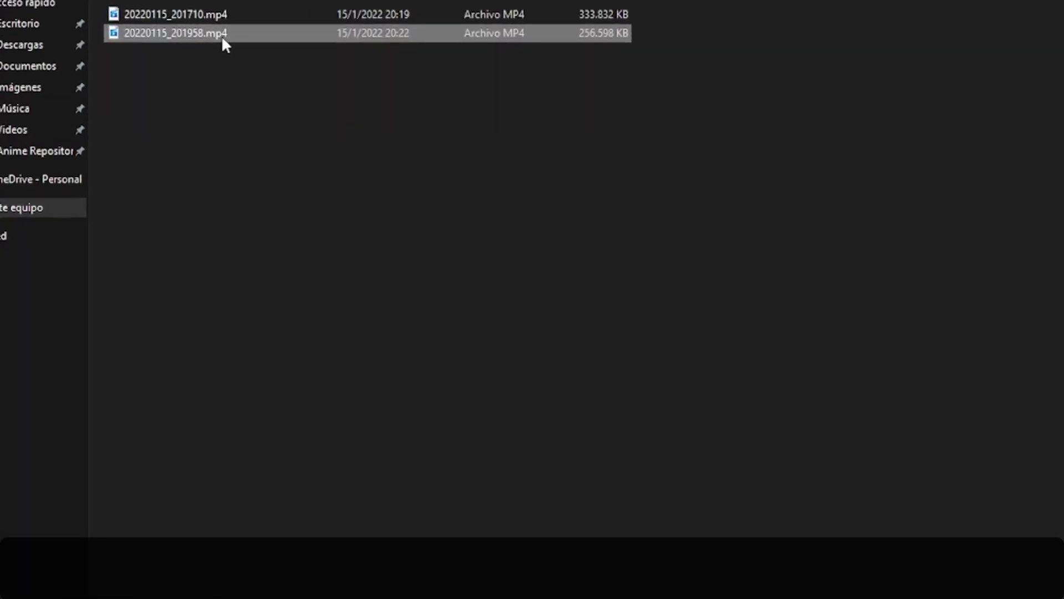
pyautogui.rightClick(167, 135)
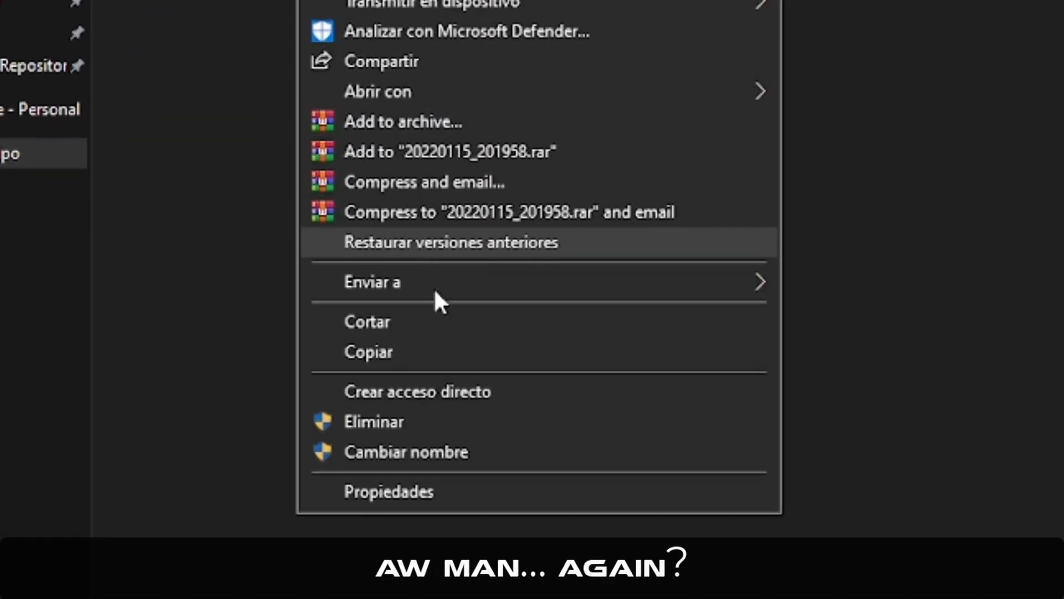
pyautogui.click(447, 487)
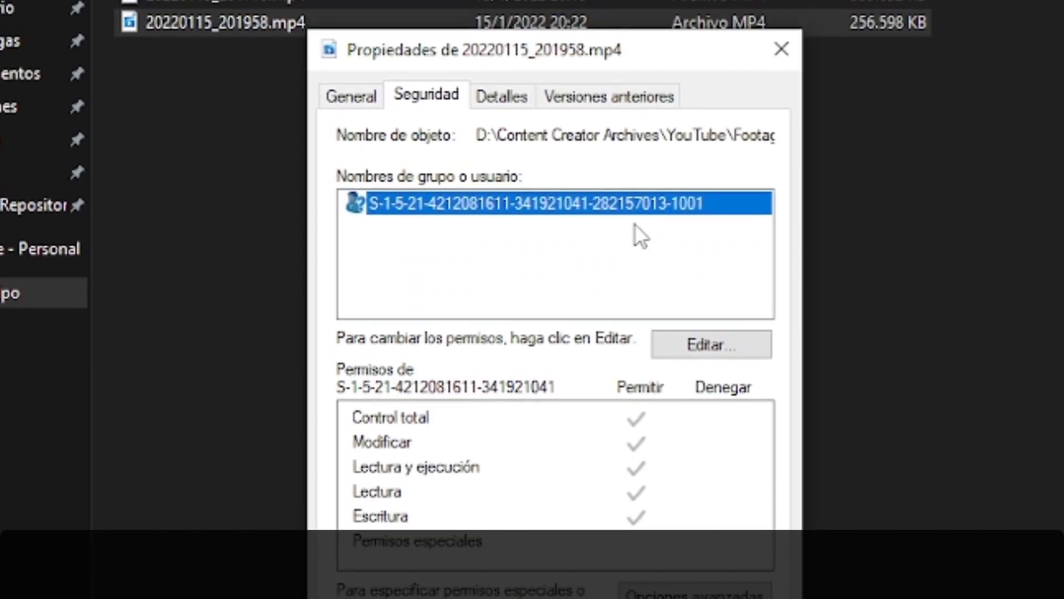
pyautogui.click(596, 102)
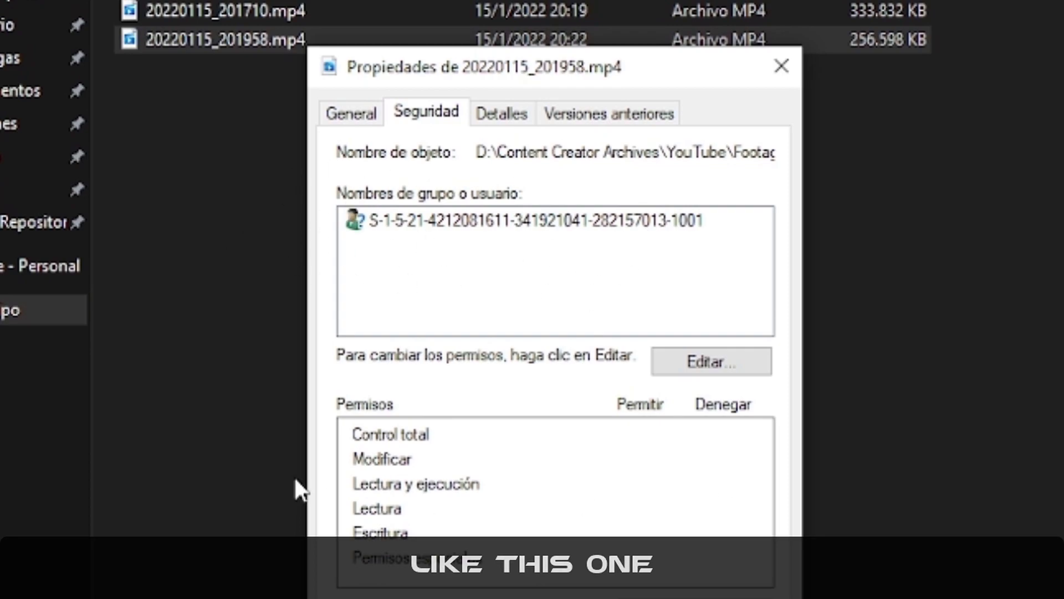
pyautogui.click(226, 499)
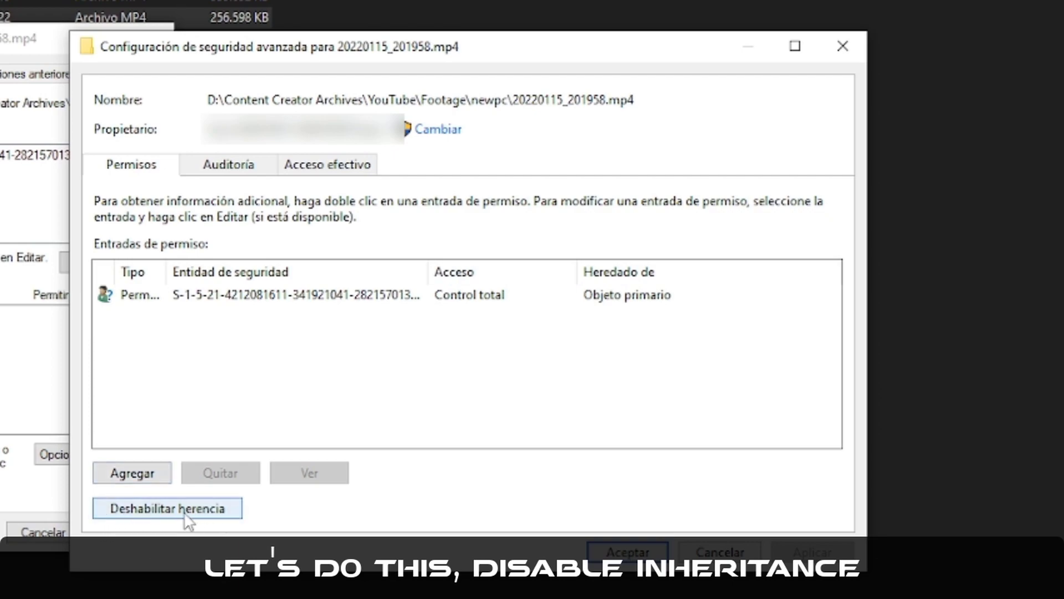
# Disable inheritance on the video file, converting inherited permissions to explicit ones, and remove the unknown account's permission entry
pyautogui.click(164, 520)
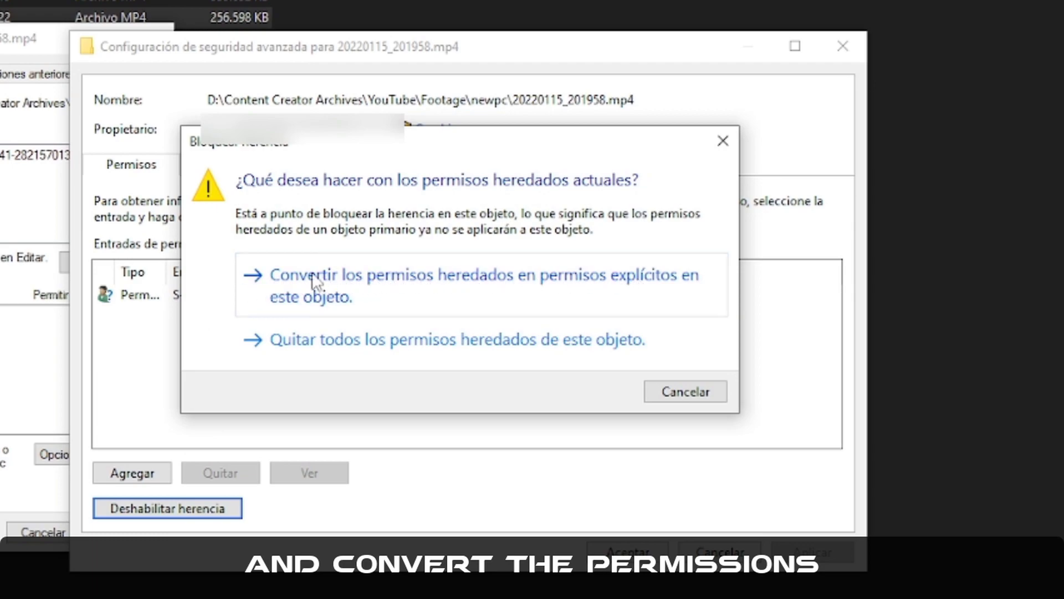
pyautogui.click(461, 286)
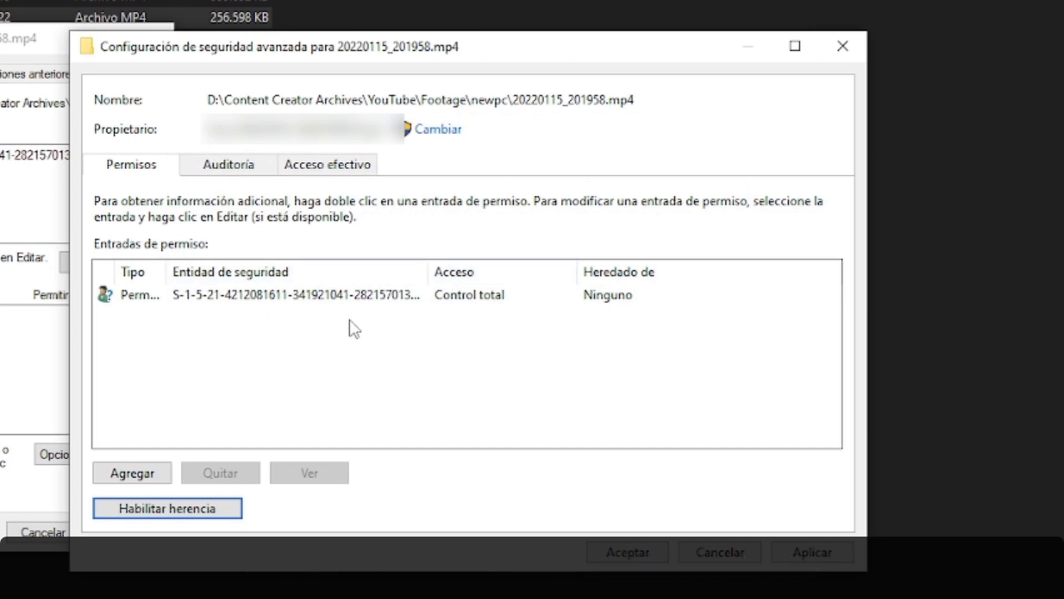
pyautogui.click(326, 299)
pyautogui.click(222, 470)
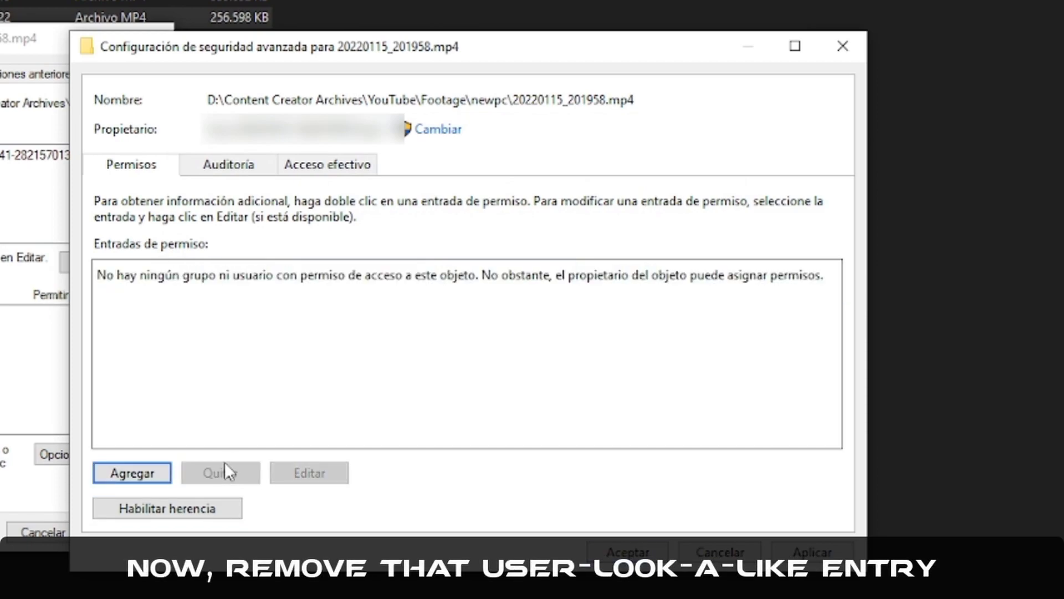
# Add a permission entry granting the own Windows user account full control (Control total) of the video file
pyautogui.click(129, 477)
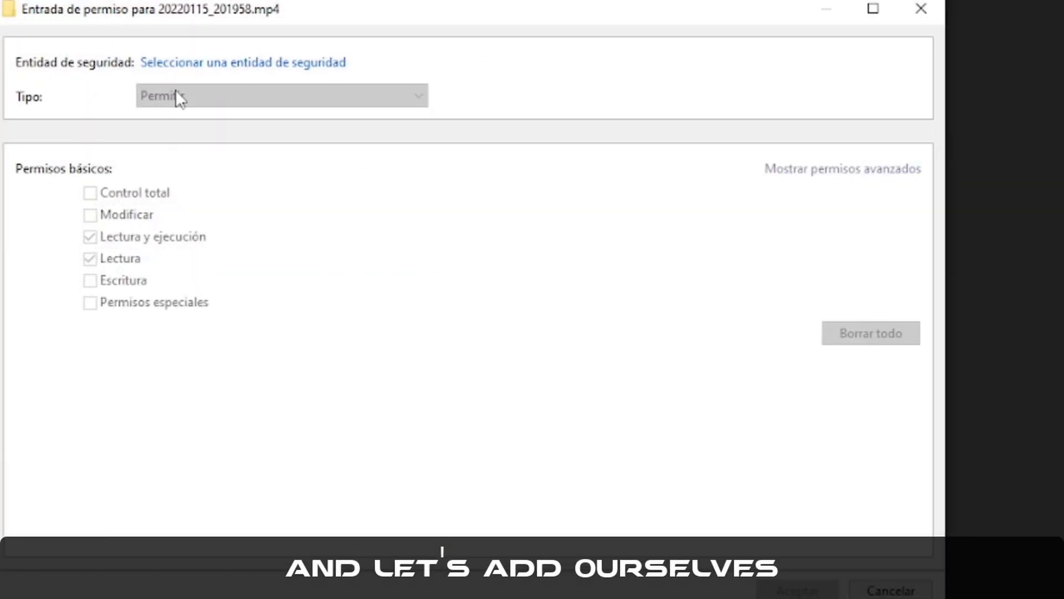
pyautogui.click(193, 64)
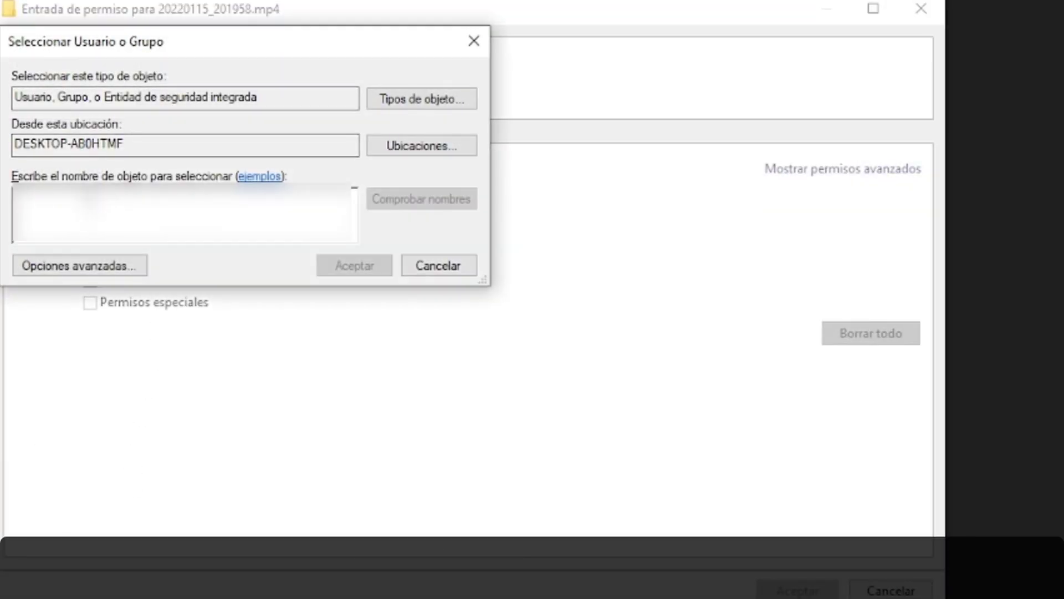
pyautogui.hotkey('ctrl', 'v')
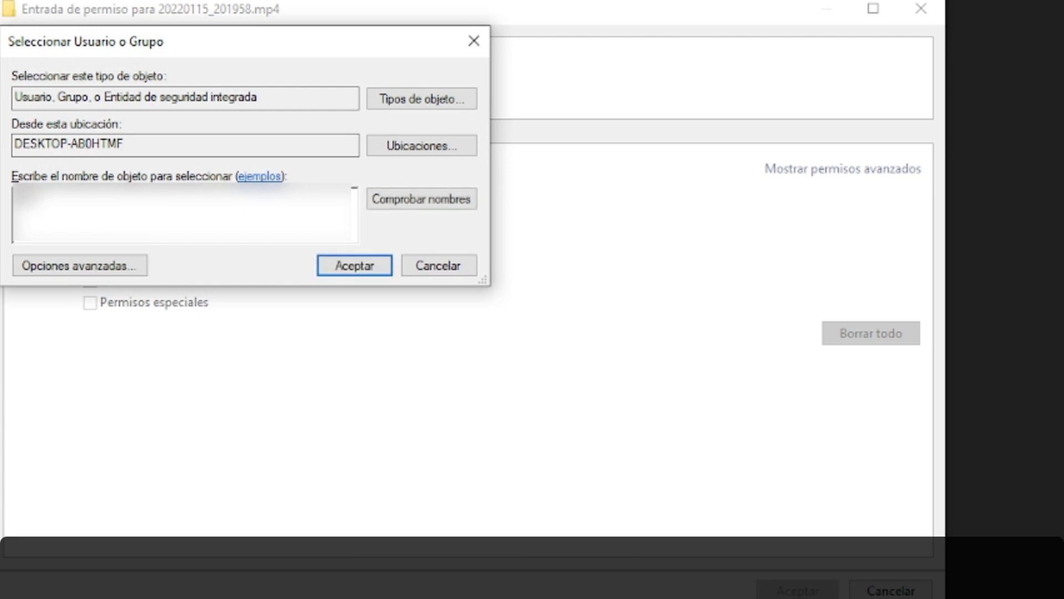
pyautogui.press('Return')
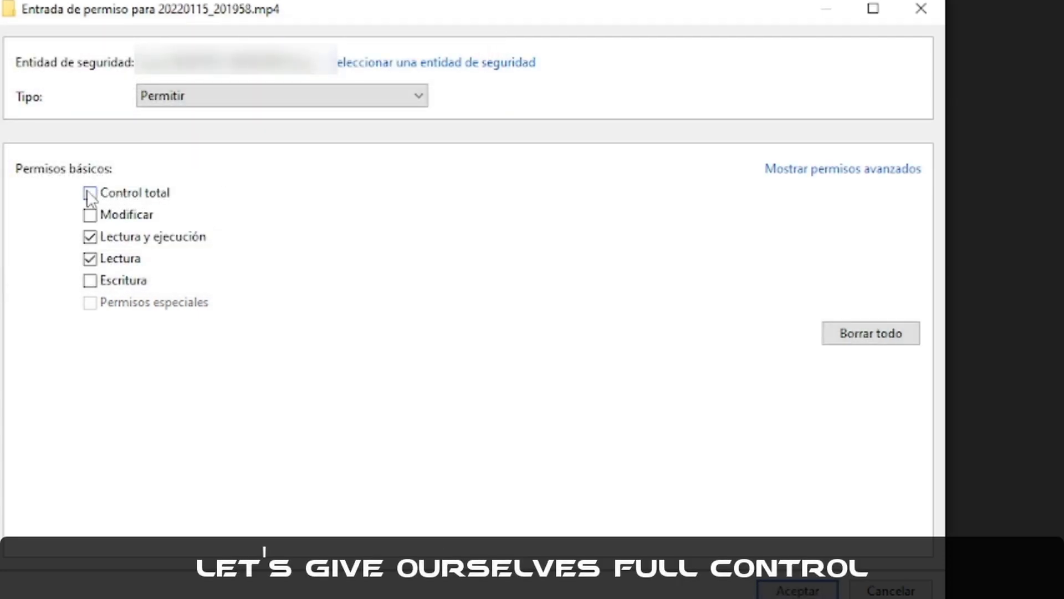
pyautogui.click(812, 589)
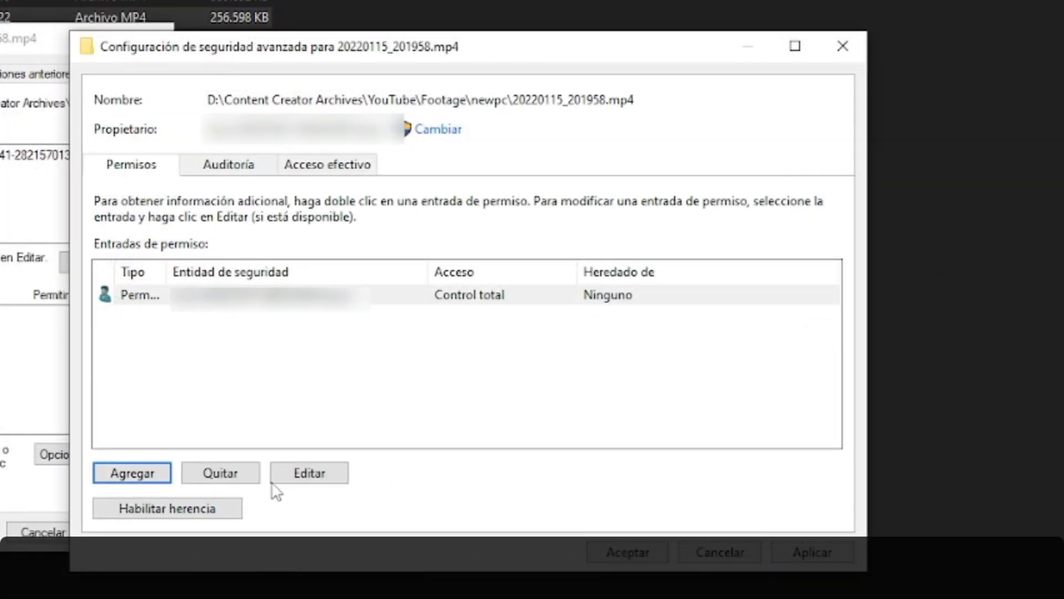
# Add a permission entry granting SYSTEM full control (Control total) of the video file
pyautogui.click(147, 477)
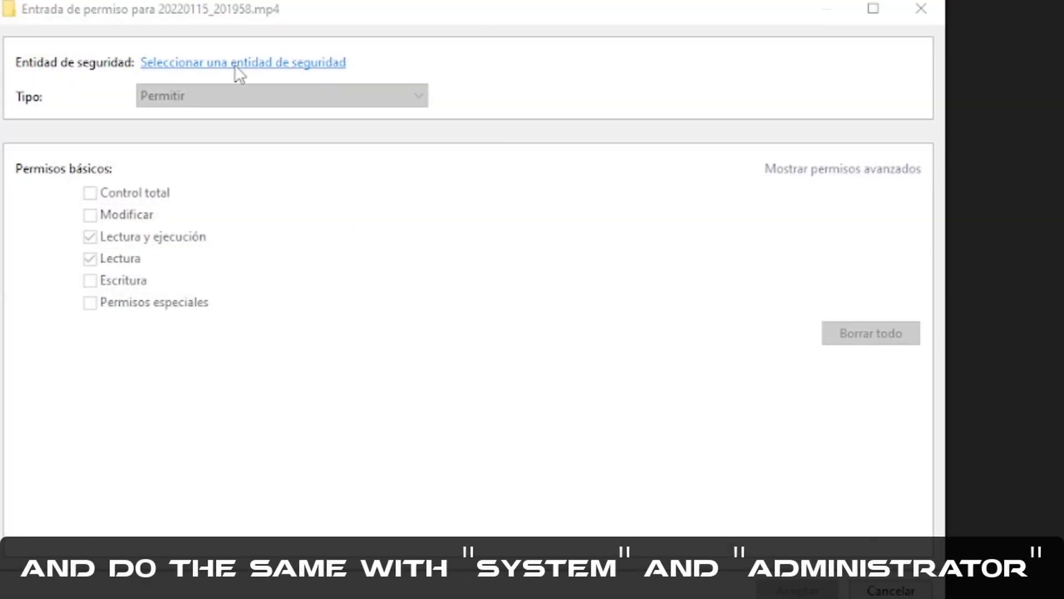
pyautogui.click(234, 63)
pyautogui.write('system')
pyautogui.press('Return')
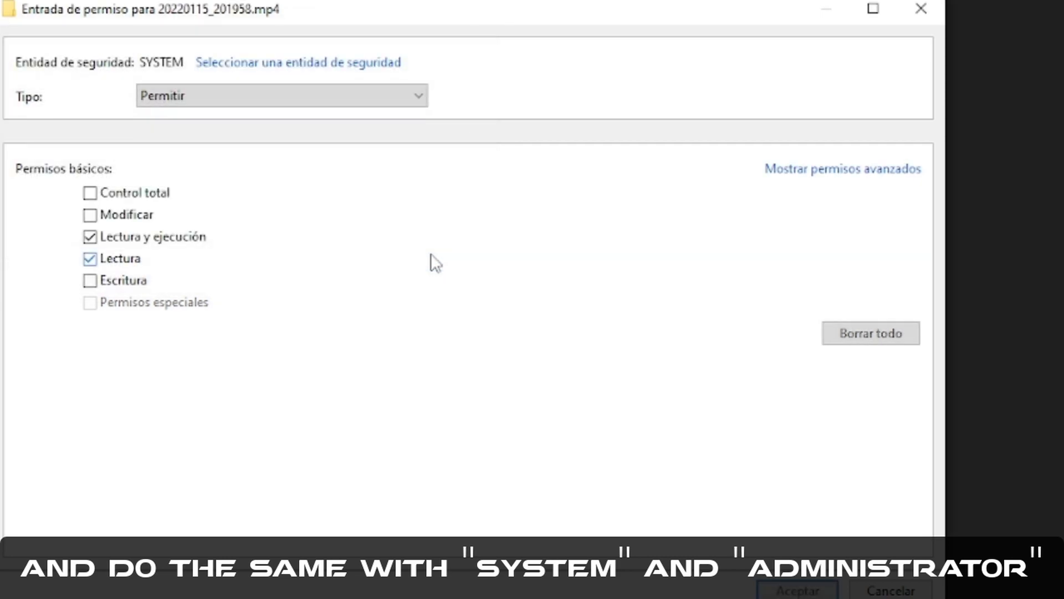
pyautogui.click(793, 590)
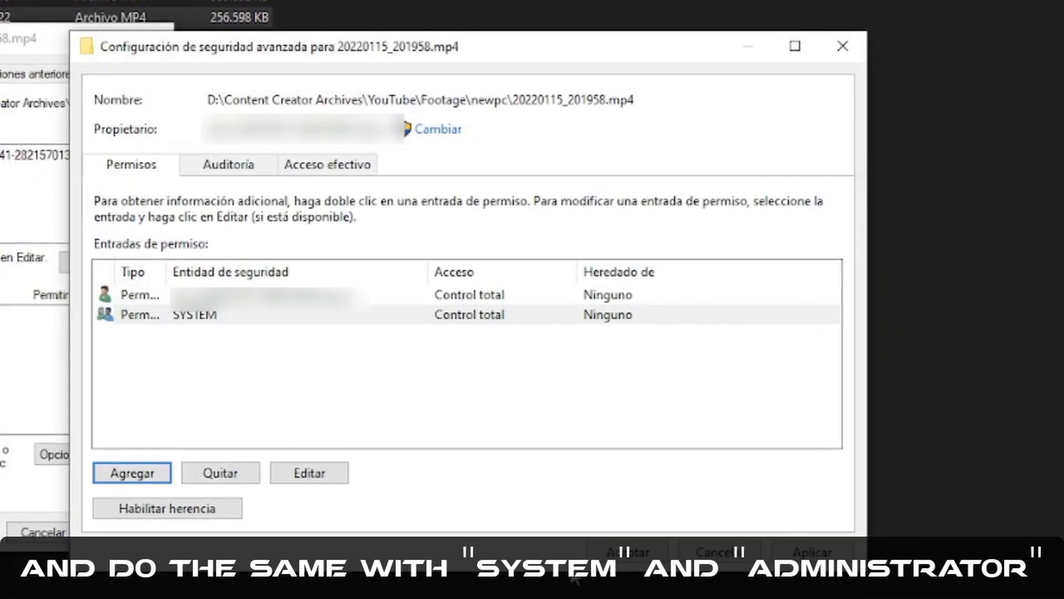
# Add a permission entry granting Administrador full control (Control total) of the video file, and accept the security and properties dialogs
pyautogui.click(143, 473)
pyautogui.click(198, 61)
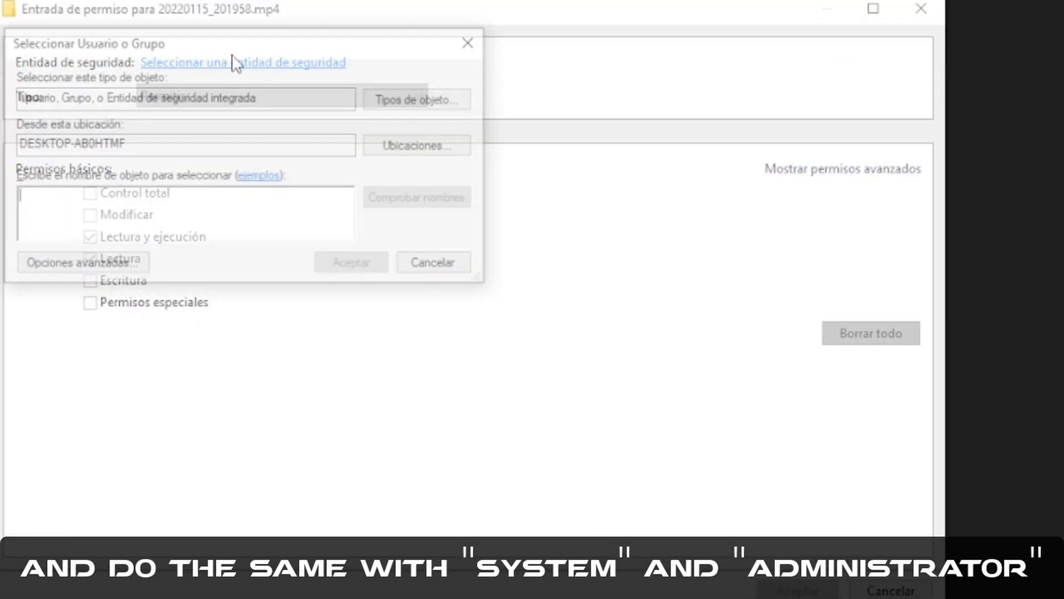
pyautogui.write('administrador')
pyautogui.press('Return')
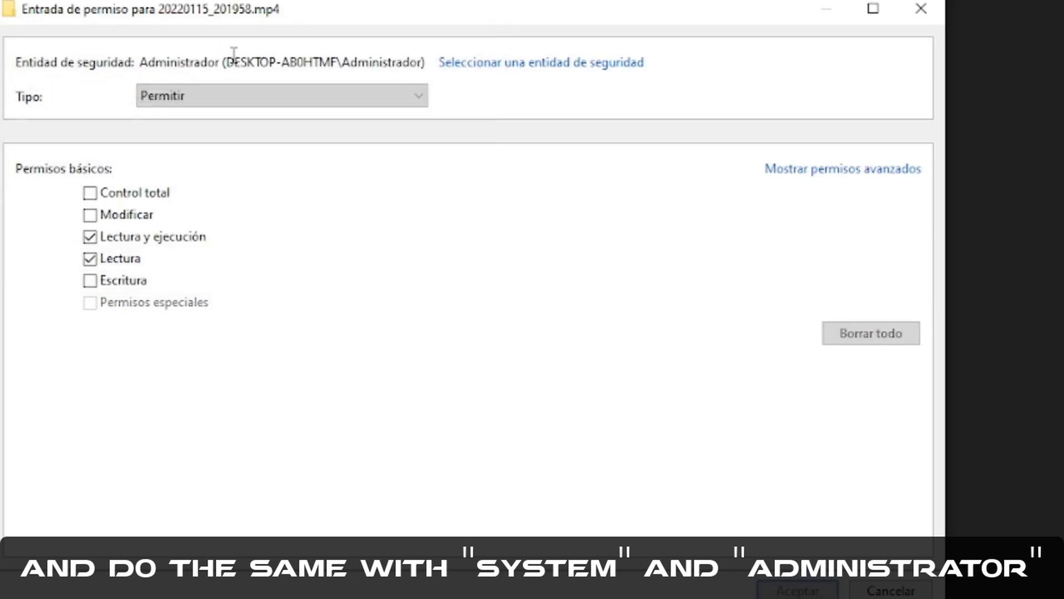
pyautogui.click(798, 589)
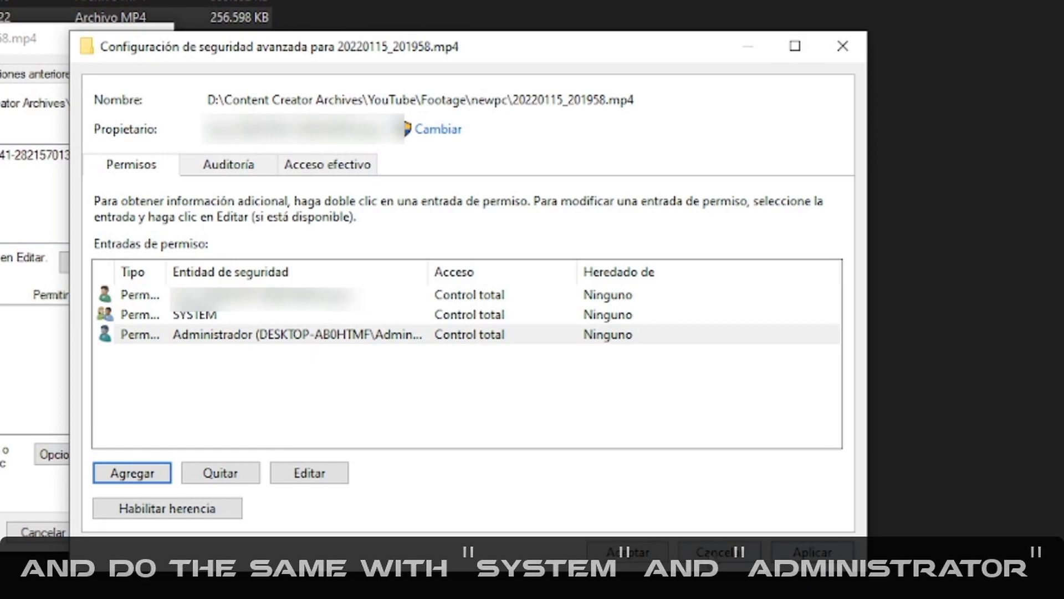
pyautogui.click(648, 549)
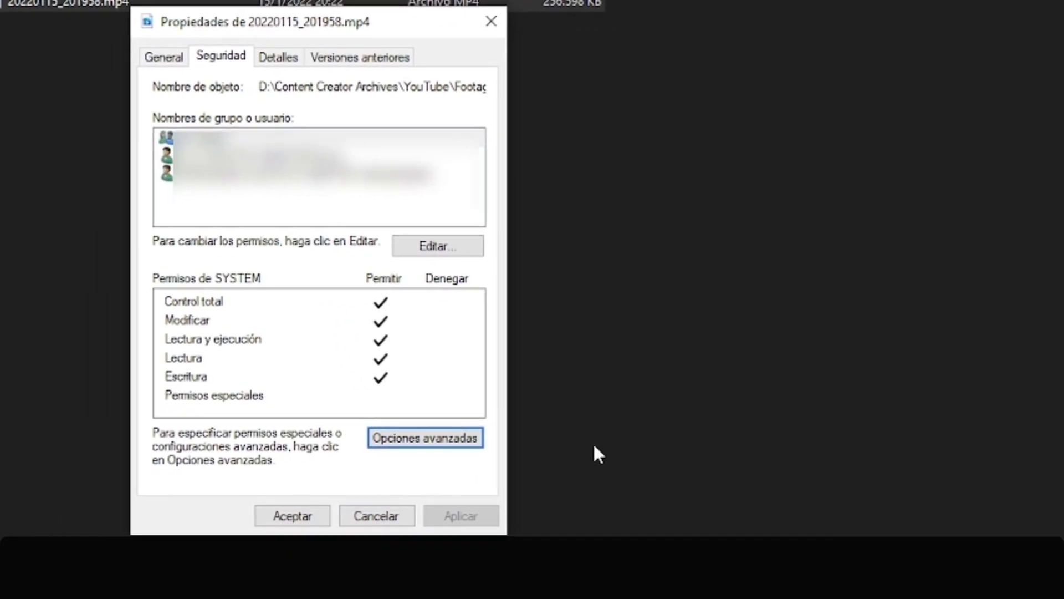
pyautogui.click(104, 525)
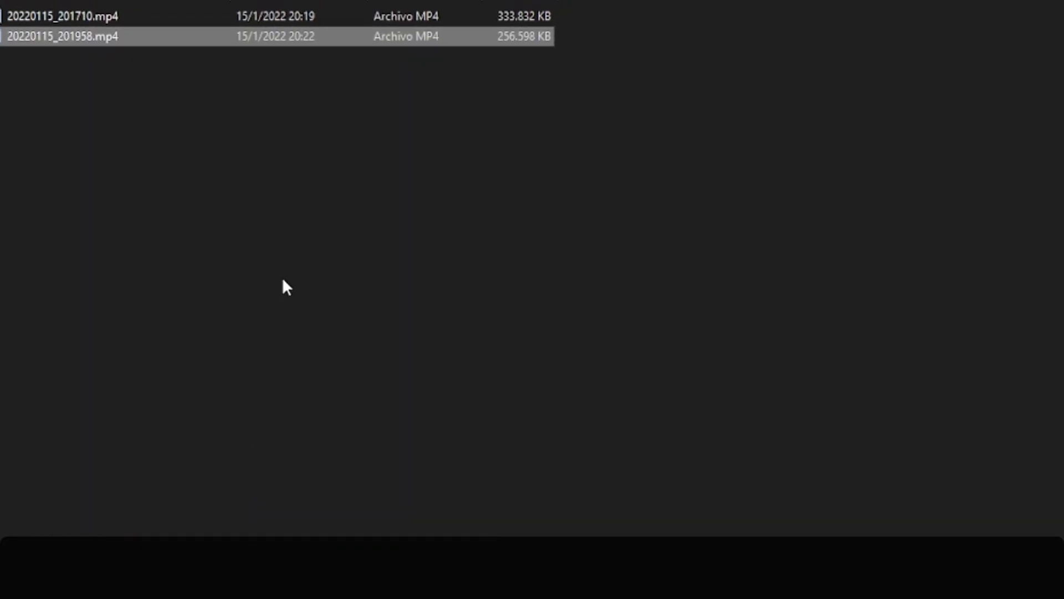
pyautogui.rightClick(55, 32)
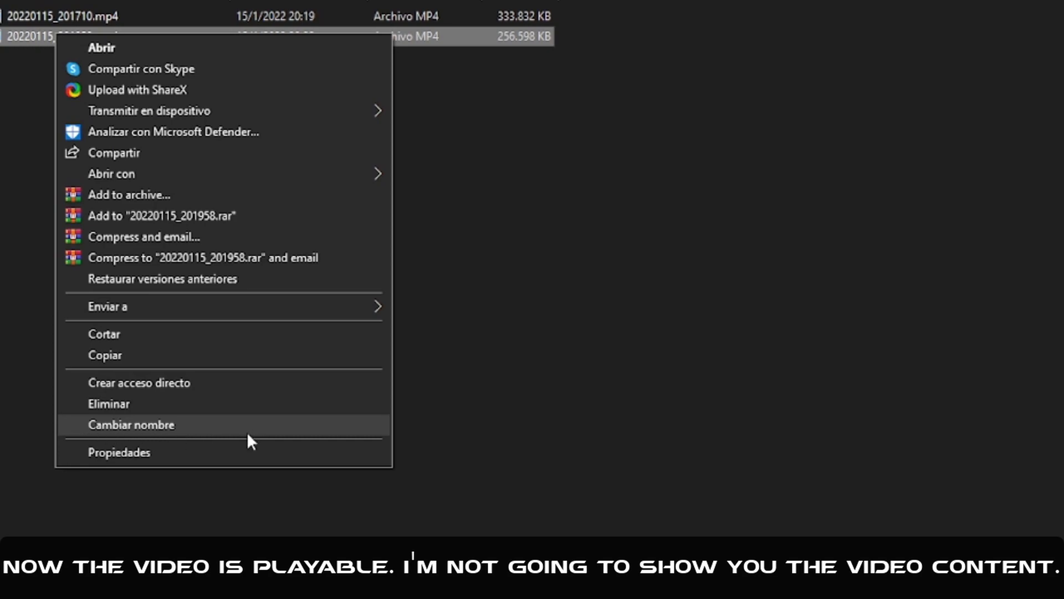
pyautogui.click(142, 430)
pyautogui.click(49, 147)
pyautogui.rightClick(150, 33)
pyautogui.click(127, 37)
pyautogui.rightClick(125, 35)
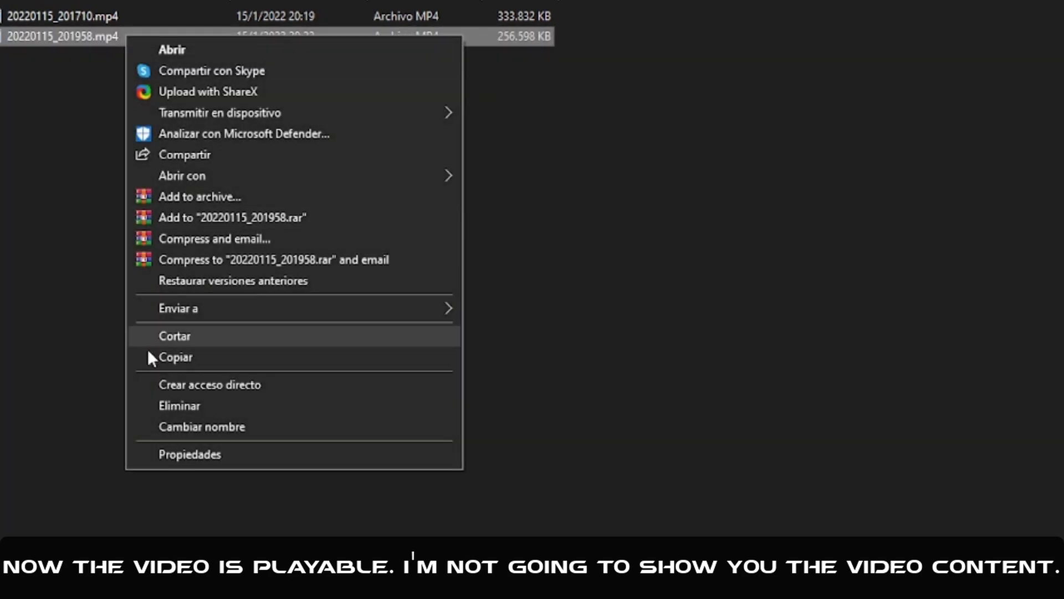
pyautogui.click(185, 460)
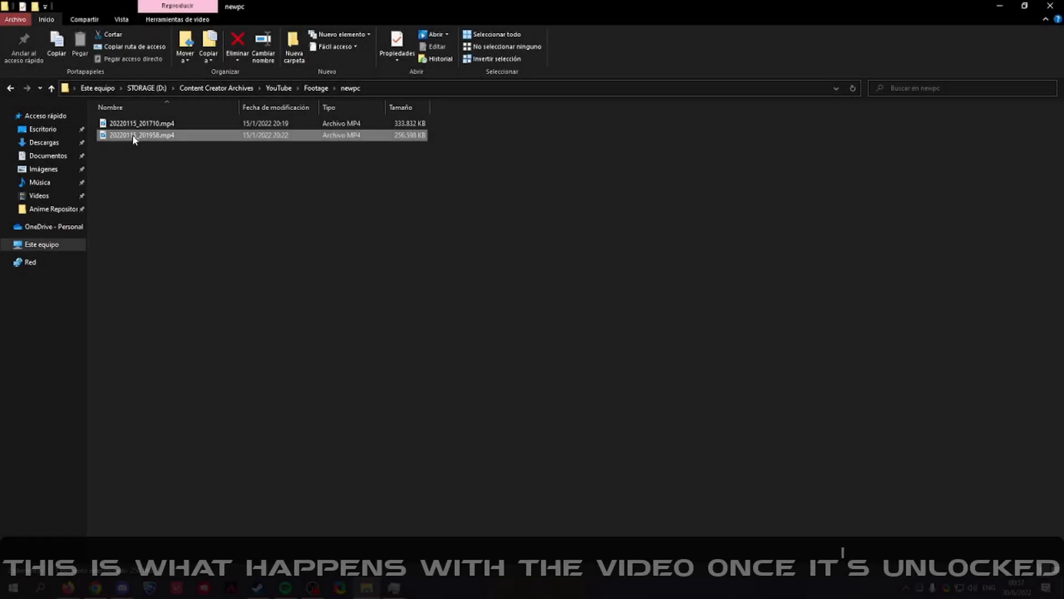
# Open 20220115_201958.mp4 and the still locked 20220115_201710.mp4 in turn to compare whether they play
pyautogui.doubleClick(131, 135)
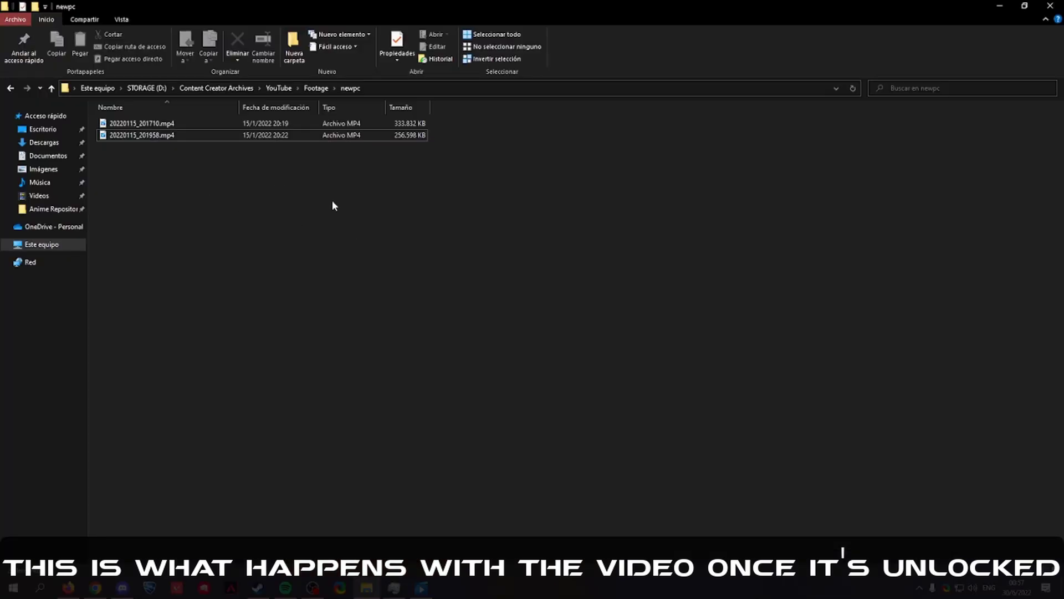
pyautogui.rightClick(208, 129)
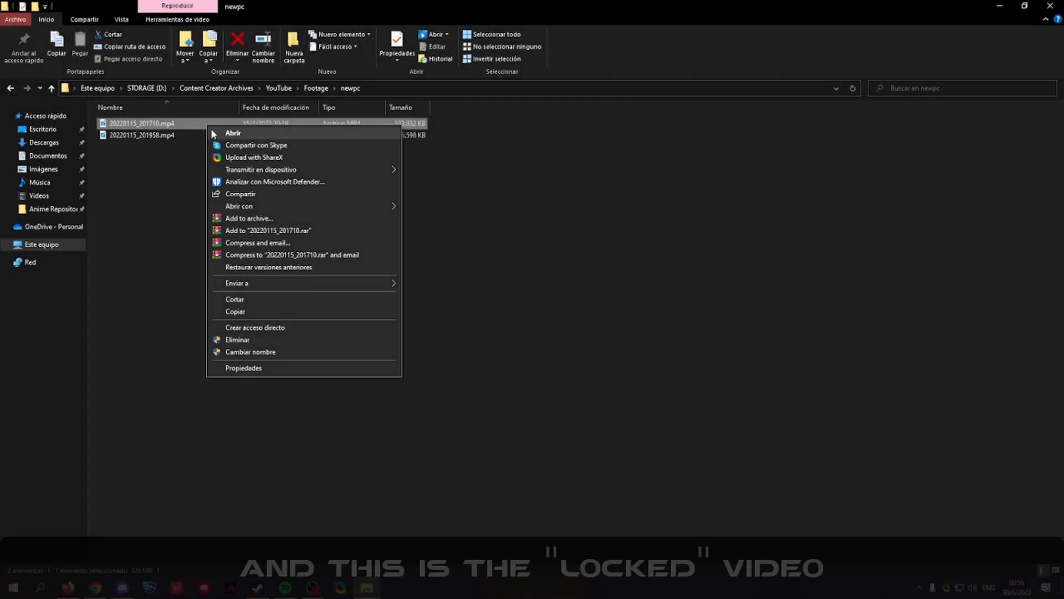
pyautogui.click(227, 133)
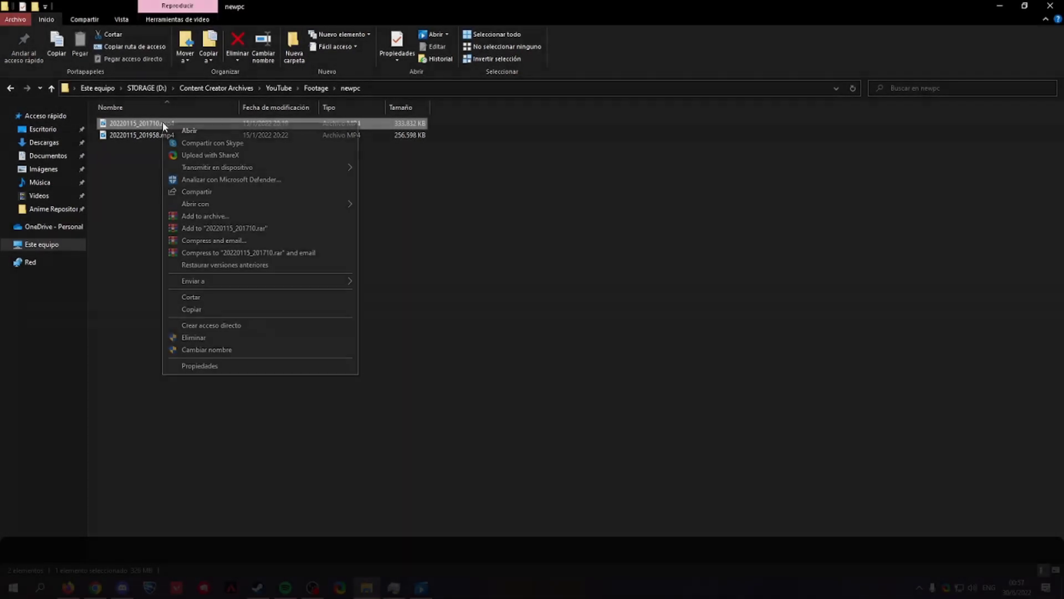
# Open the properties of 20220115_201710.mp4 and bring up its advanced security settings
pyautogui.click(227, 363)
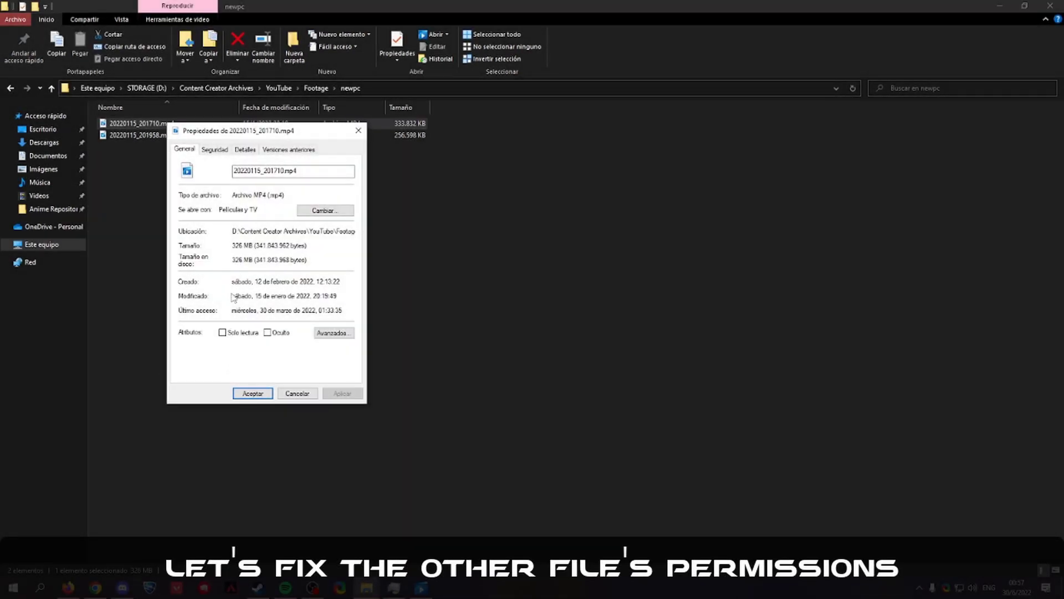
pyautogui.click(250, 150)
pyautogui.click(221, 150)
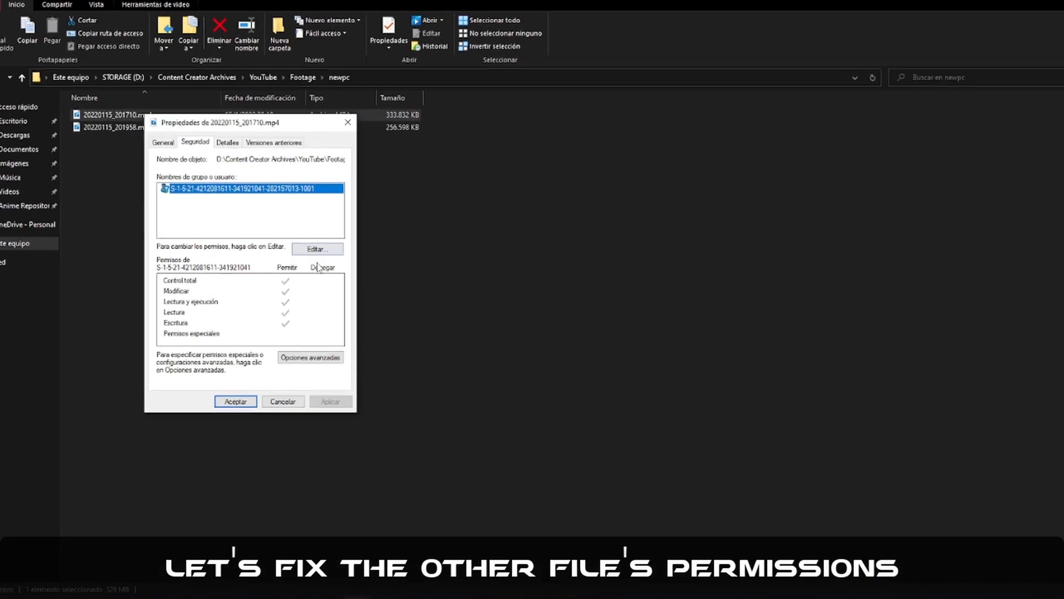
pyautogui.click(321, 355)
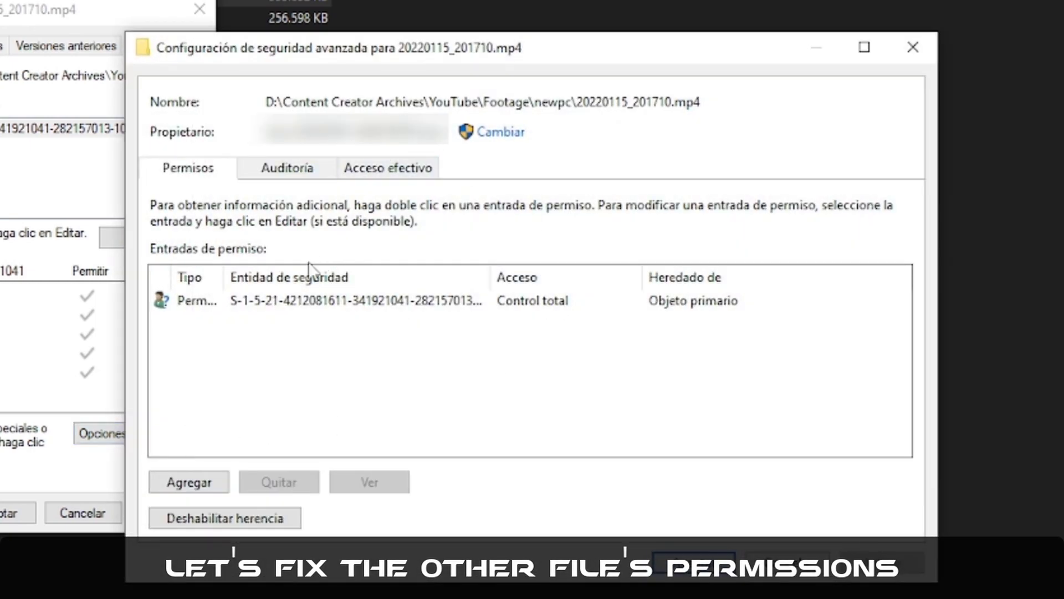
# Disable inheritance on 20220115_201710.mp4, converting inherited permissions to explicit ones, and remove the unknown account's entry
pyautogui.click(183, 513)
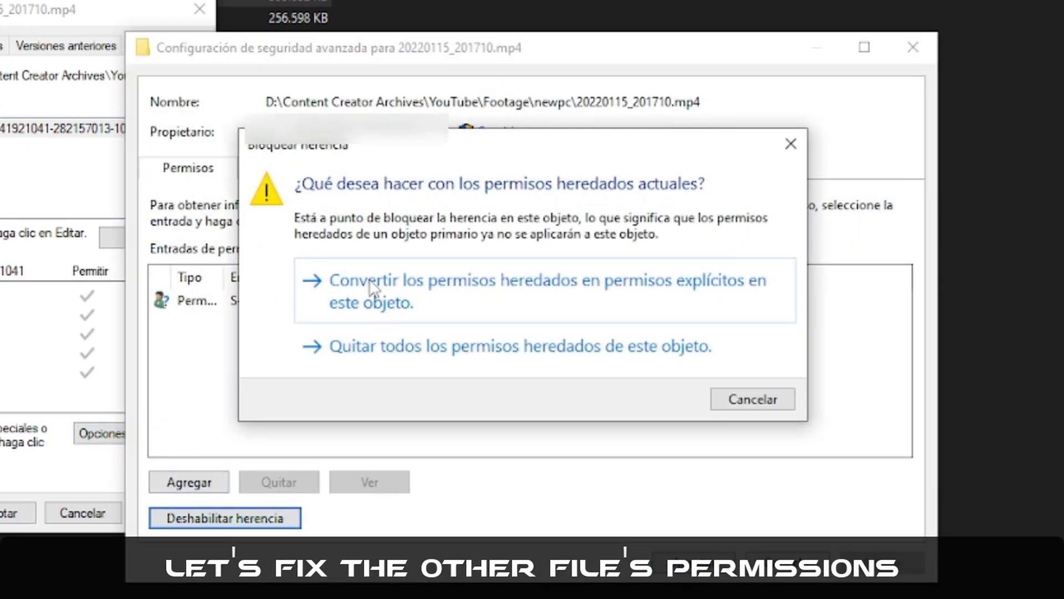
pyautogui.click(402, 285)
pyautogui.click(314, 304)
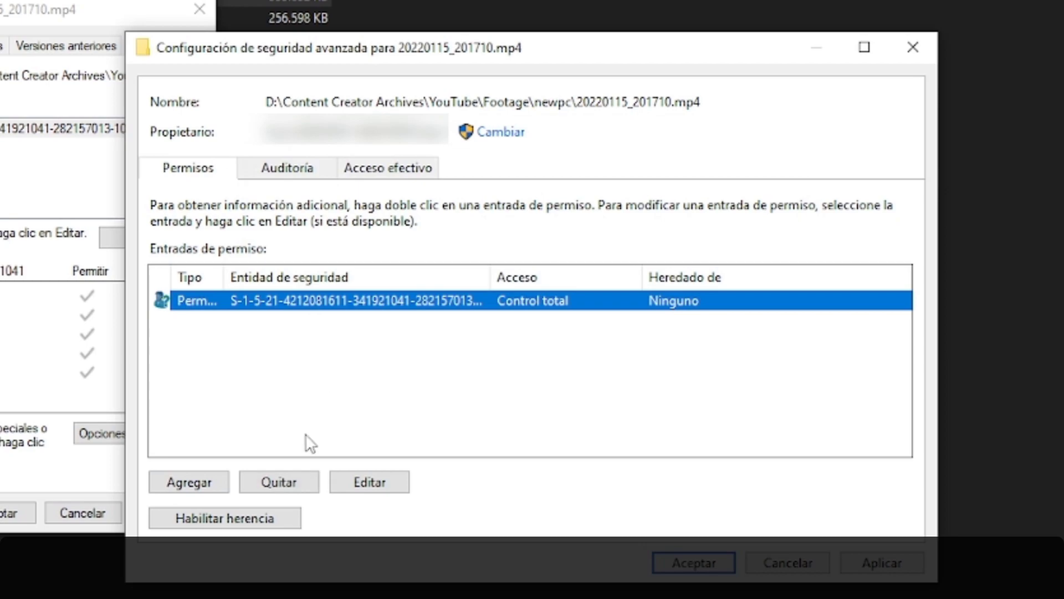
pyautogui.click(300, 482)
# Add a permission entry granting the own Windows user account full control (Control total) of 20220115_201710.mp4
pyautogui.click(202, 484)
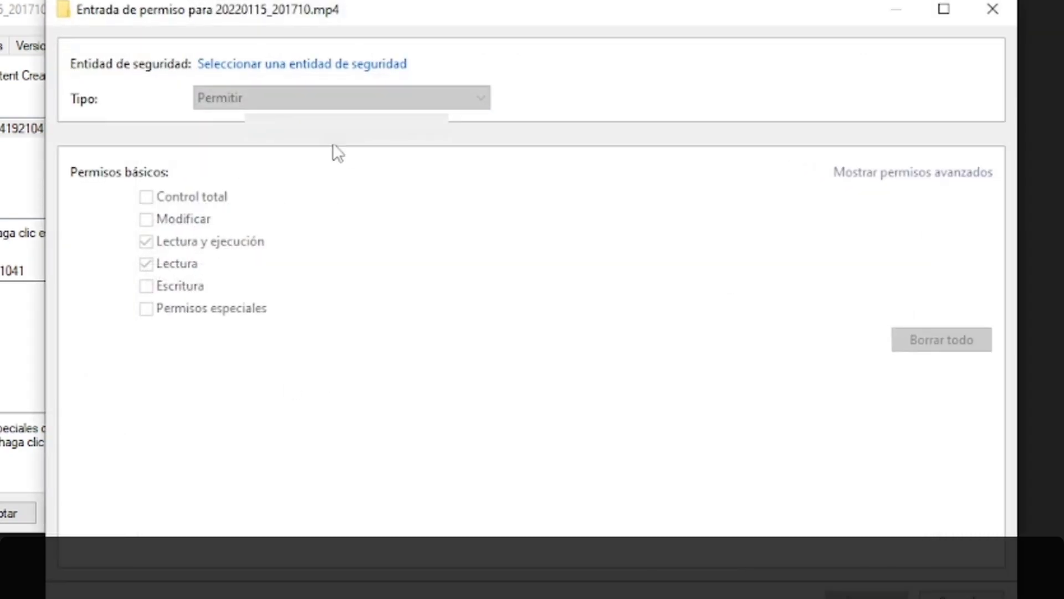
pyautogui.click(302, 63)
pyautogui.write('user')
pyautogui.press('Return')
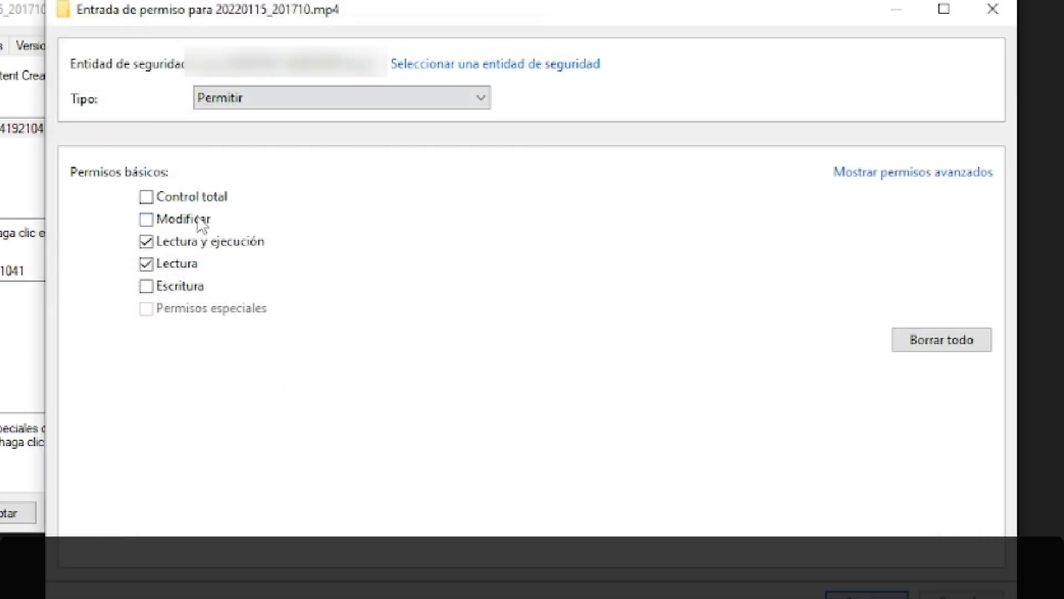
pyautogui.click(867, 596)
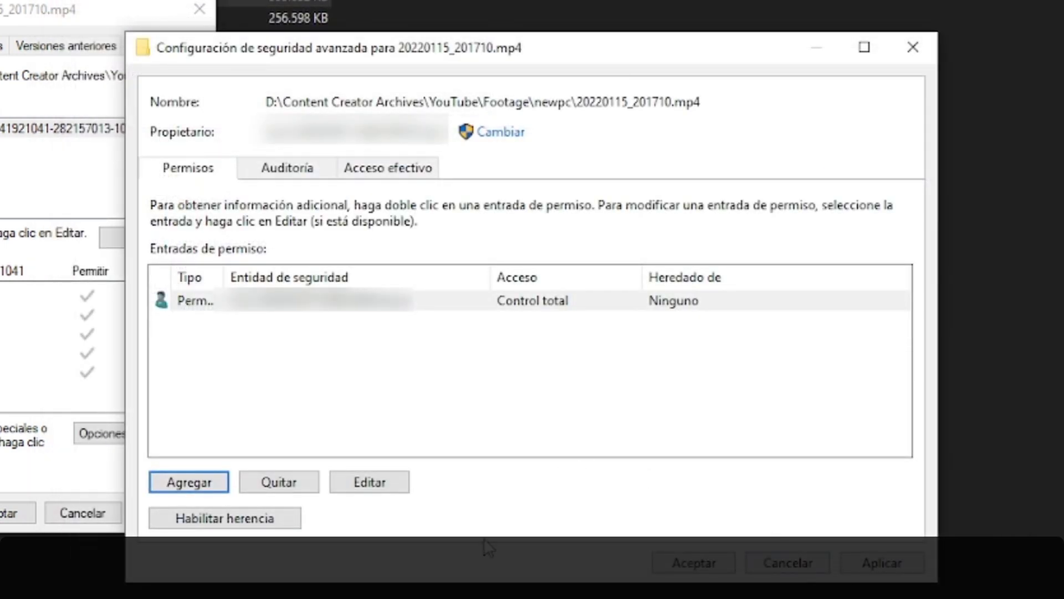
# Add a permission entry granting SYSTEM full control (Control total) of 20220115_201710.mp4
pyautogui.click(205, 481)
pyautogui.click(304, 62)
pyautogui.write('system')
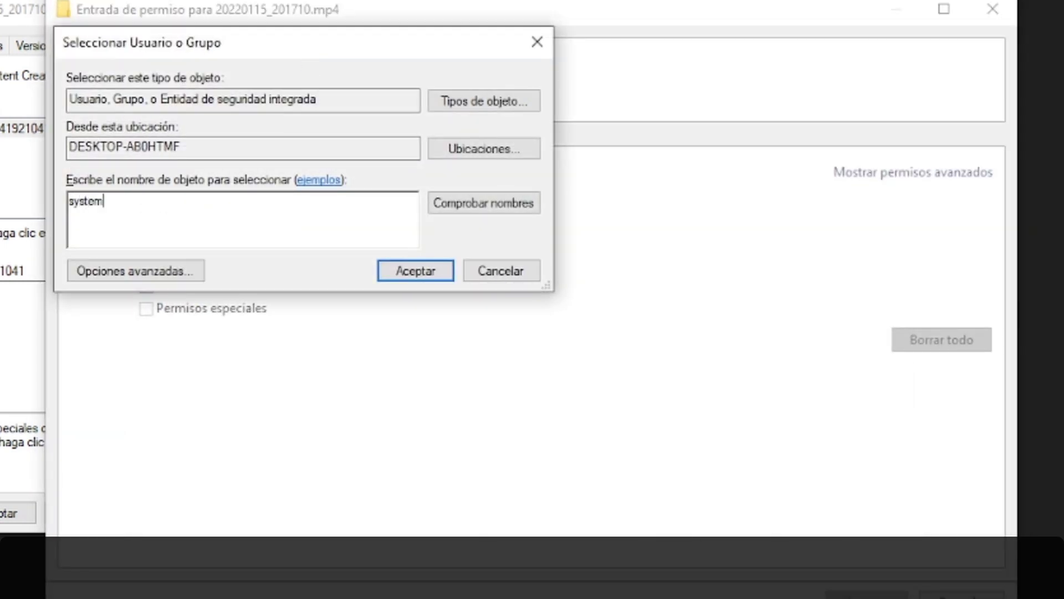
pyautogui.click(389, 277)
pyautogui.click(866, 594)
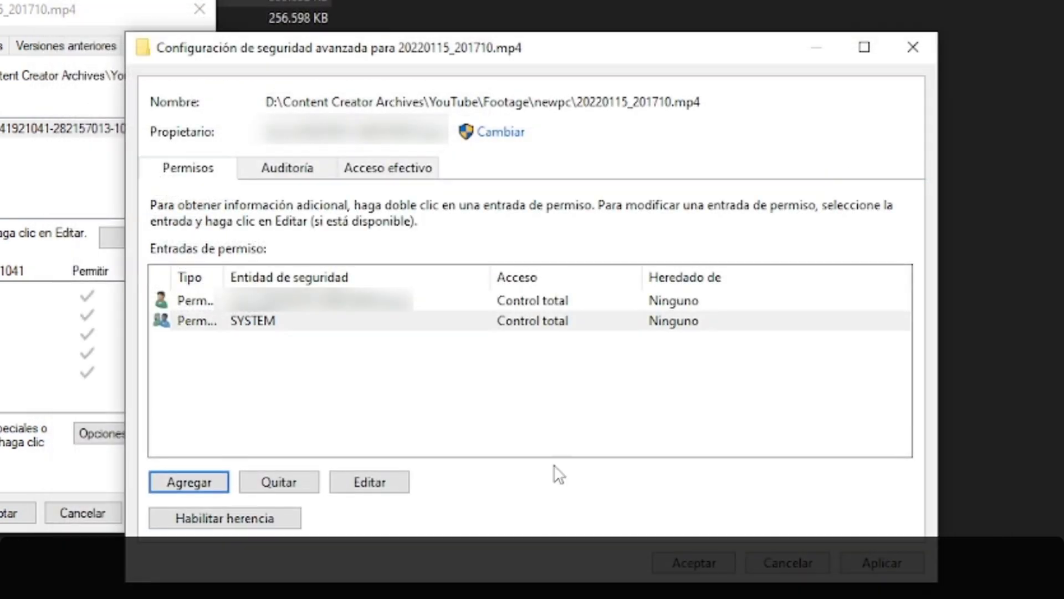
# Add a permission entry granting Administrador full control (Control total) of 20220115_201710.mp4, and accept the security and properties dialogs
pyautogui.click(178, 479)
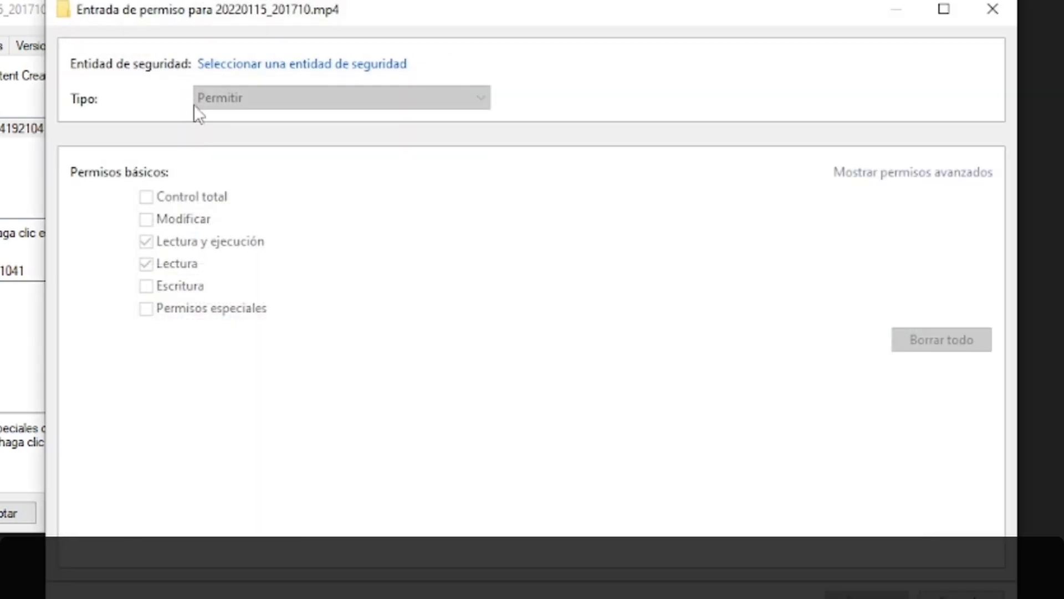
pyautogui.click(241, 63)
pyautogui.write('administrad')
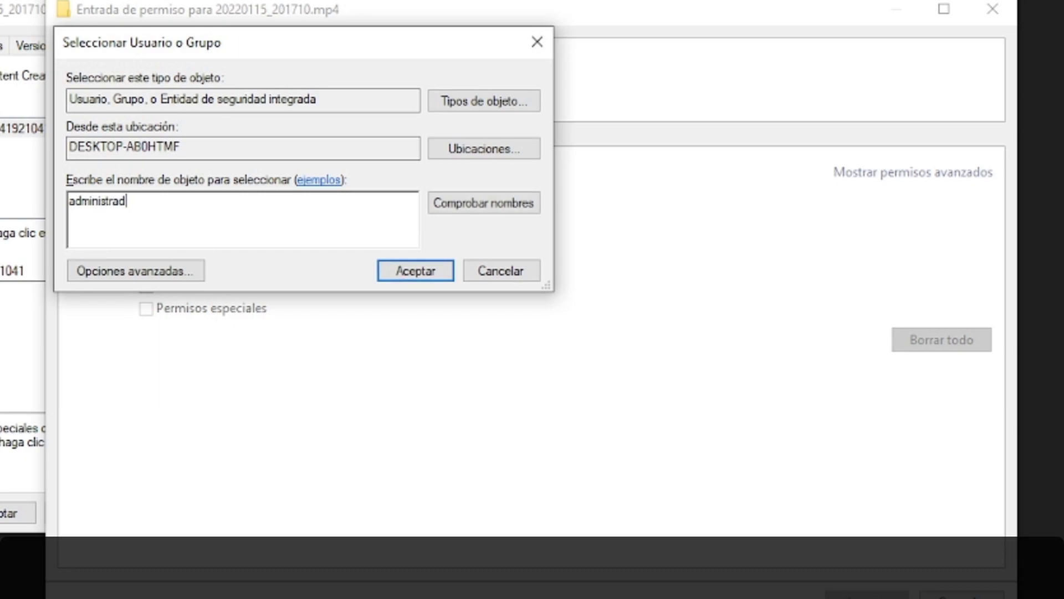
pyautogui.write('or')
pyautogui.press('Return')
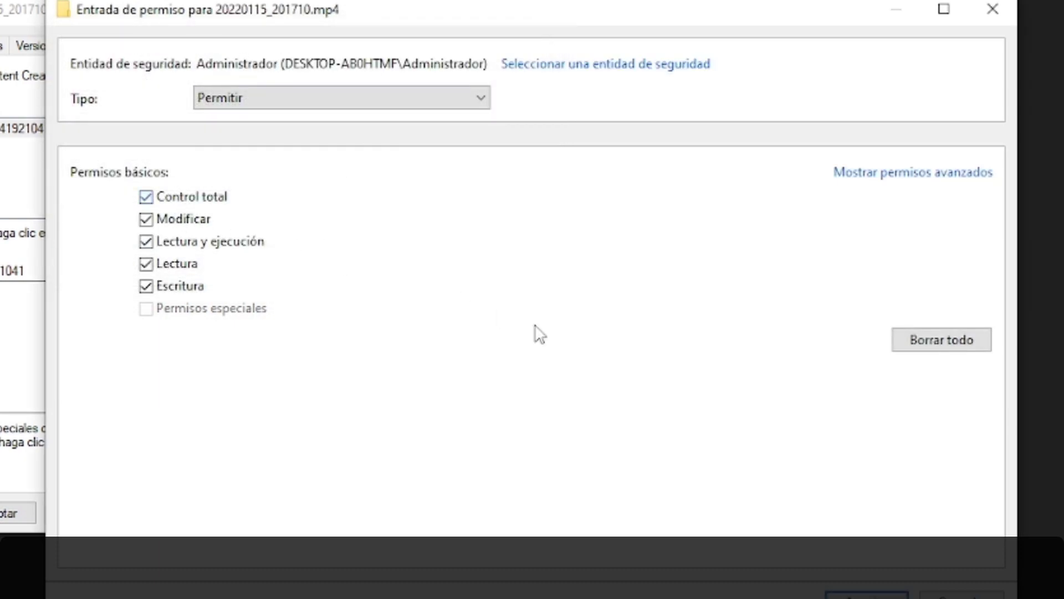
pyautogui.click(867, 596)
pyautogui.click(655, 562)
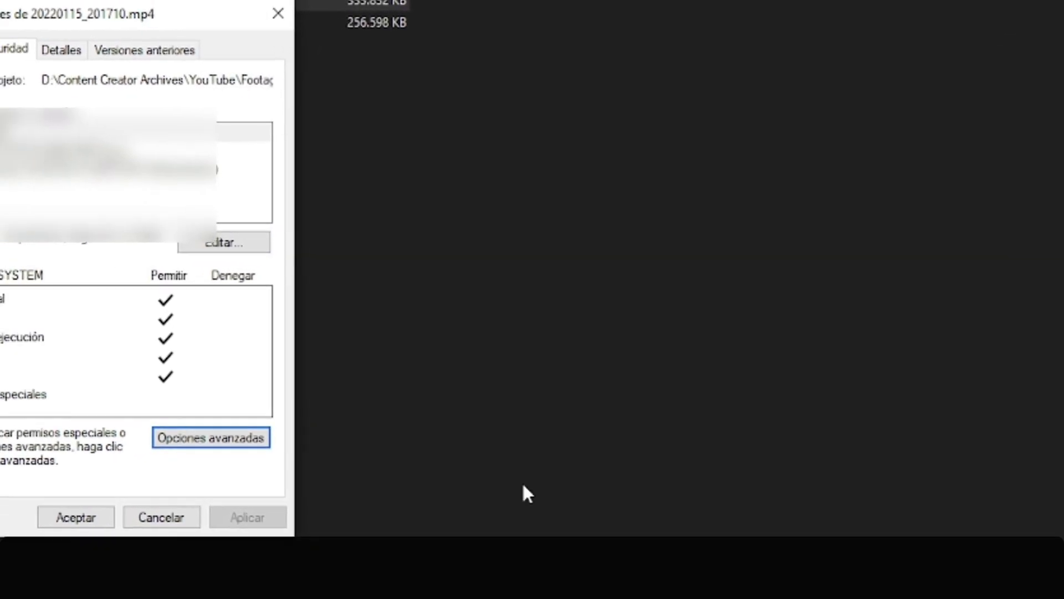
pyautogui.click(11, 512)
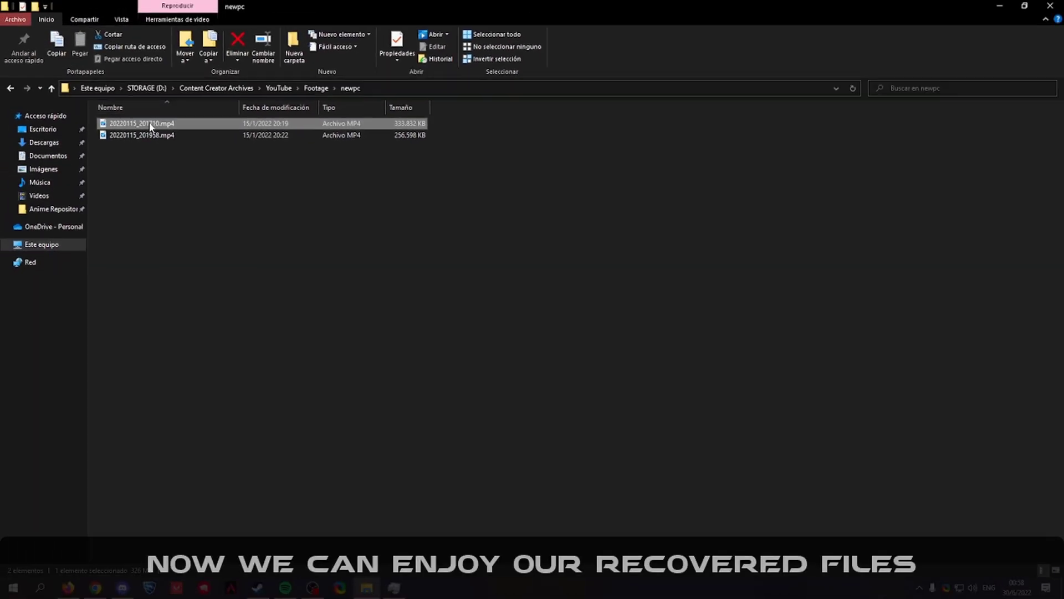
pyautogui.rightClick(148, 122)
pyautogui.click(443, 391)
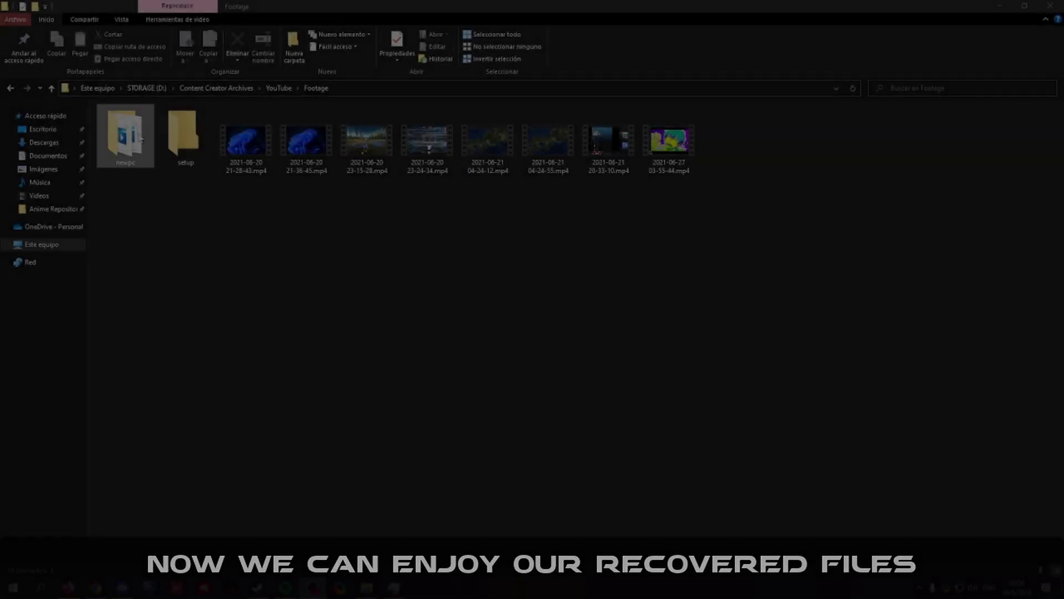
# Compare the size and size on disk in the properties of the newpc and setup folders, and view setup's security settings
pyautogui.rightClick(139, 134)
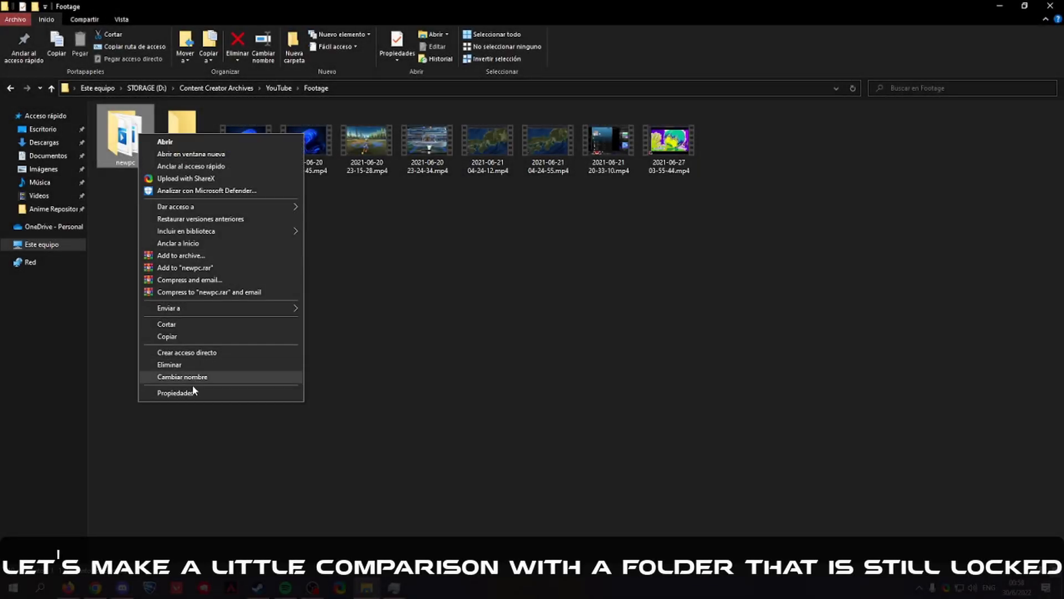
pyautogui.click(175, 391)
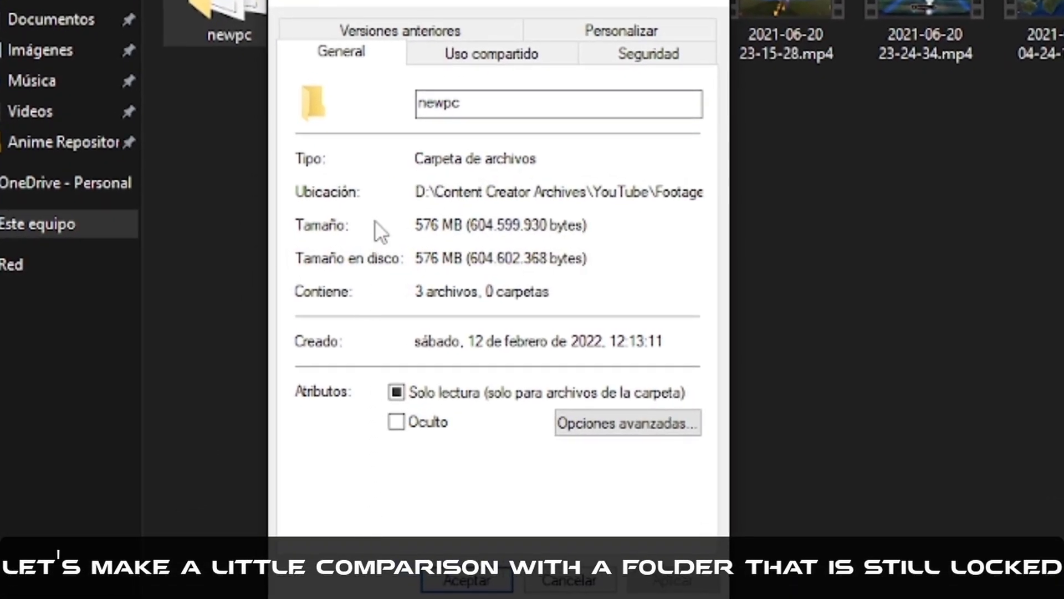
pyautogui.moveTo(534, 226); pyautogui.dragTo(417, 226)
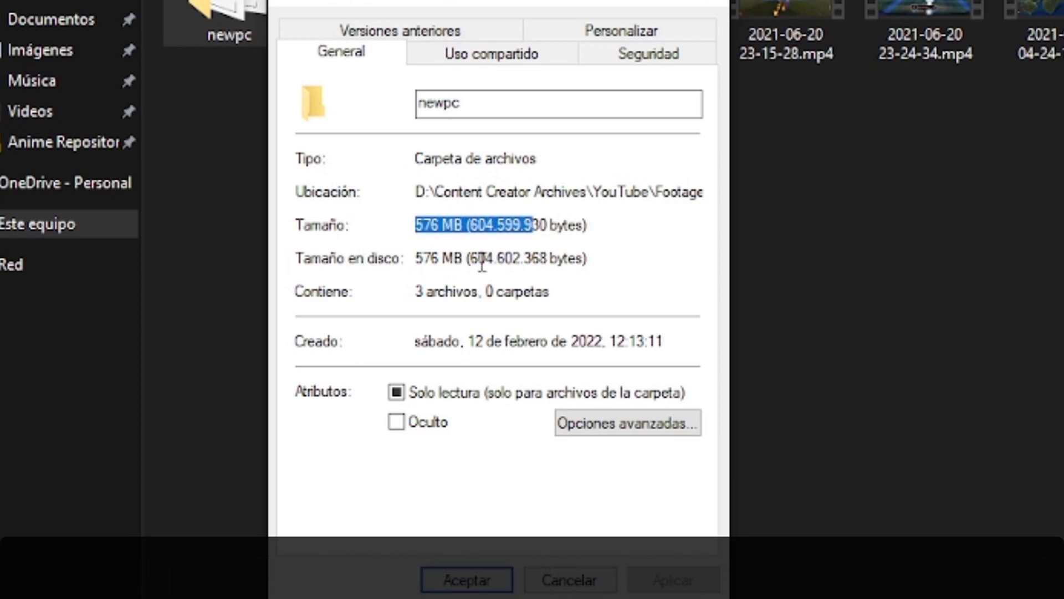
pyautogui.moveTo(505, 259); pyautogui.dragTo(457, 264)
pyautogui.click(507, 266)
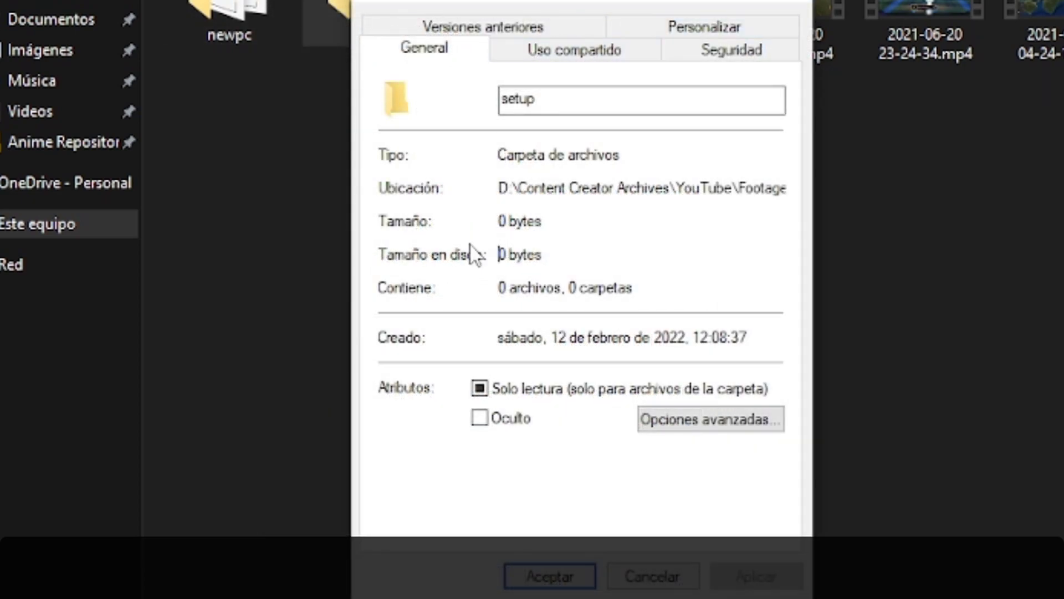
pyautogui.click(721, 54)
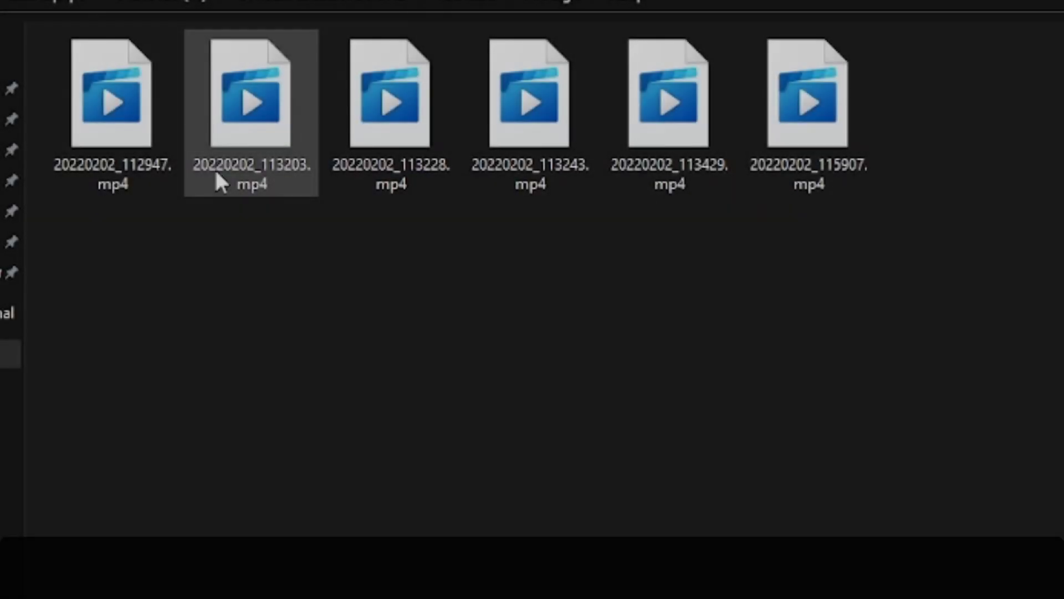
# Open the properties of the video 20220202_115907.mp4 in the unlocked setup folder
pyautogui.moveTo(1048, 493); pyautogui.dragTo(224, 118)
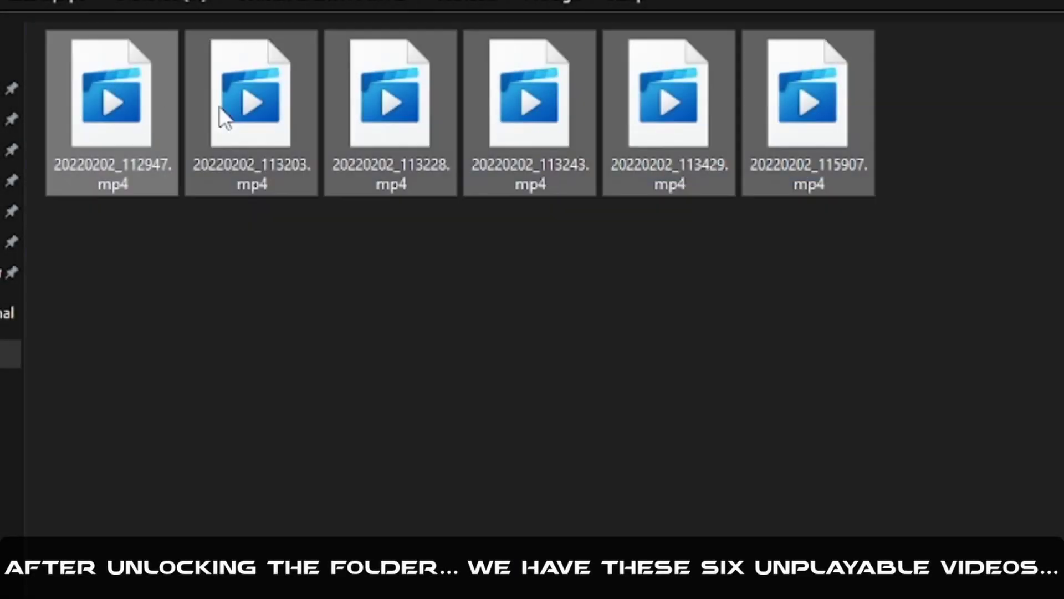
pyautogui.click(772, 161)
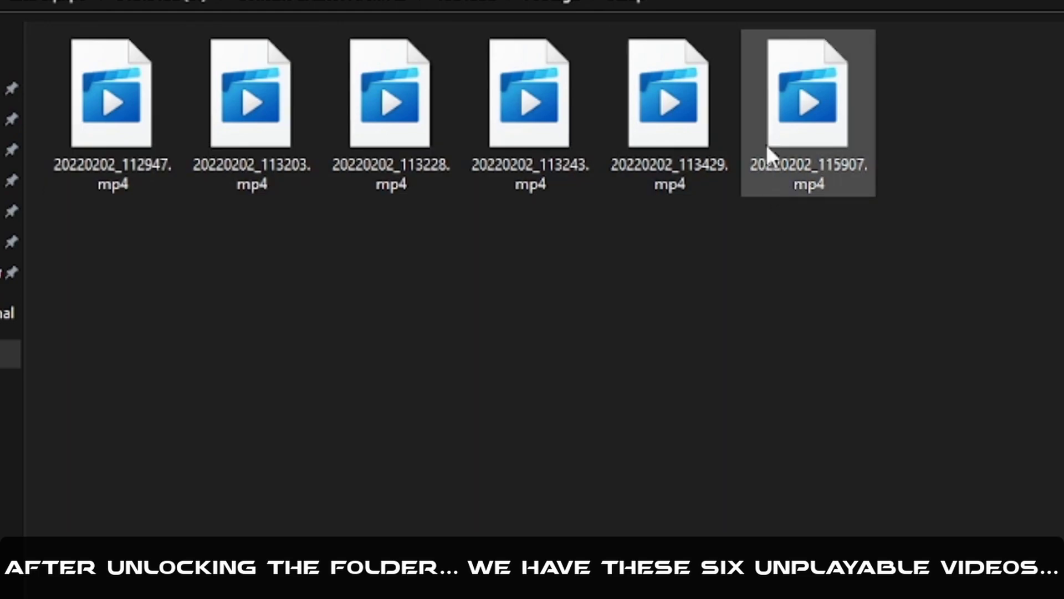
pyautogui.rightClick(765, 161)
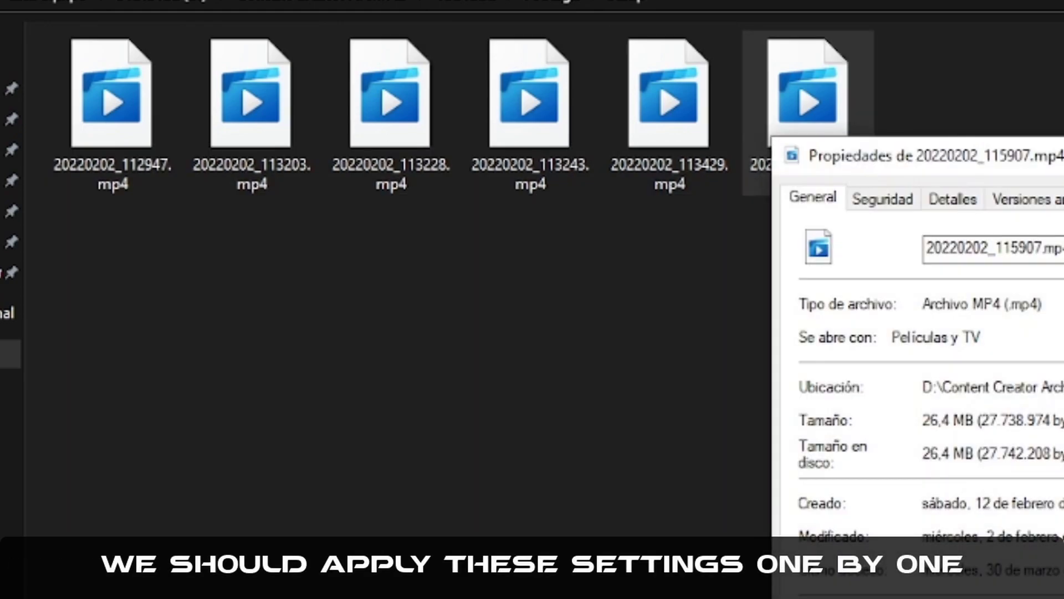
# Check the shared properties of all six videos in the setup folder, including their advanced attributes and details
pyautogui.click(882, 199)
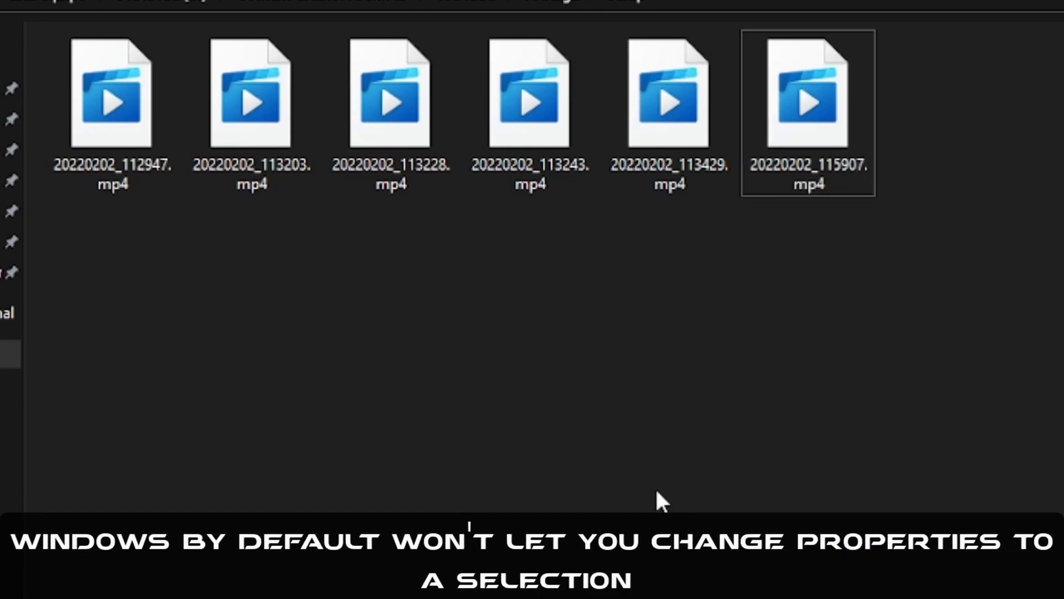
pyautogui.moveTo(987, 385); pyautogui.dragTo(114, 152)
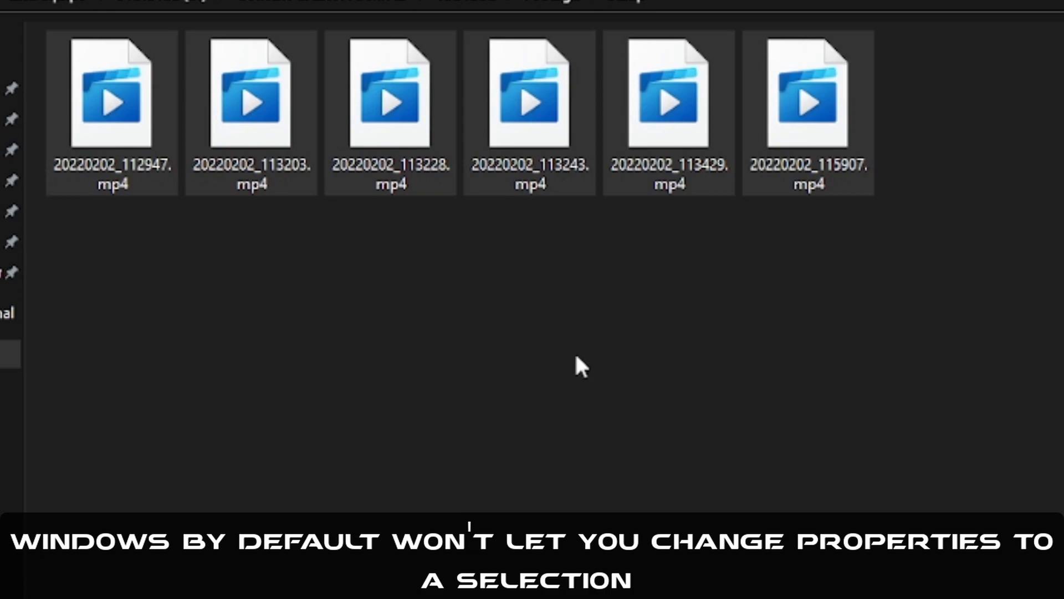
pyautogui.rightClick(468, 163)
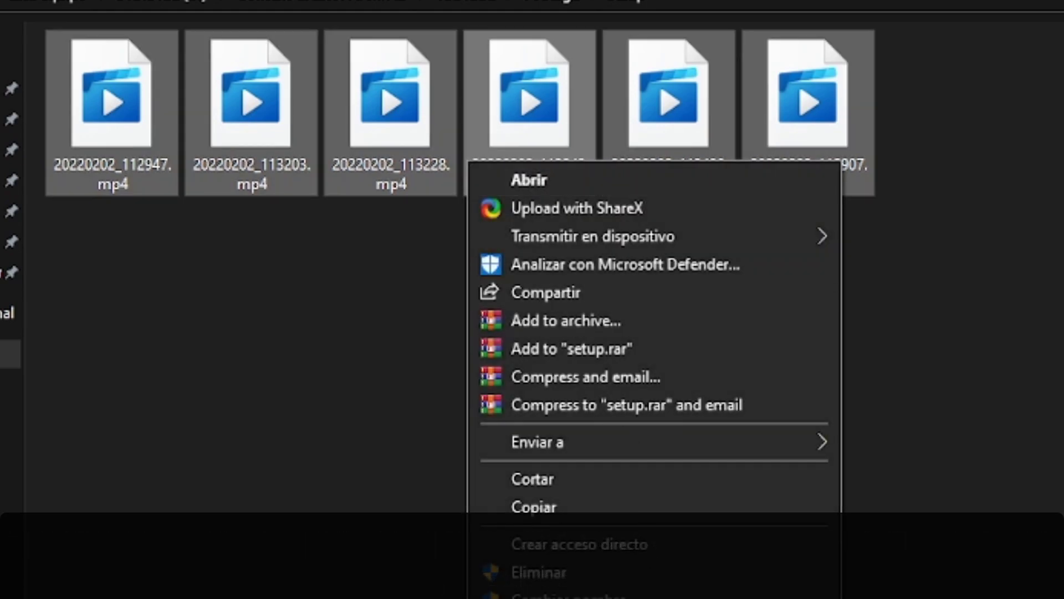
pyautogui.click(540, 597)
pyautogui.click(858, 480)
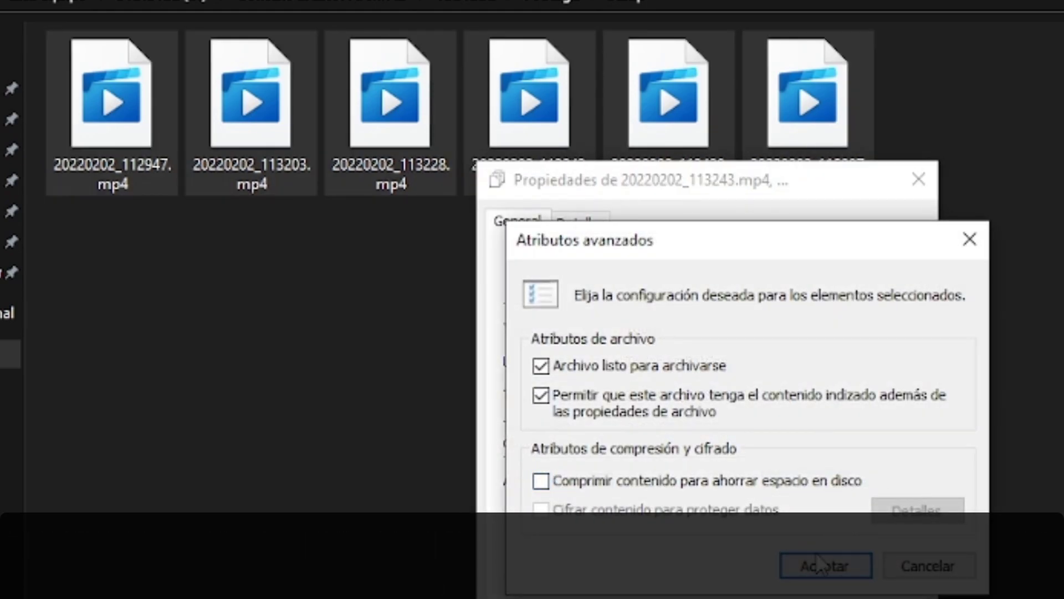
pyautogui.click(820, 563)
pyautogui.click(580, 222)
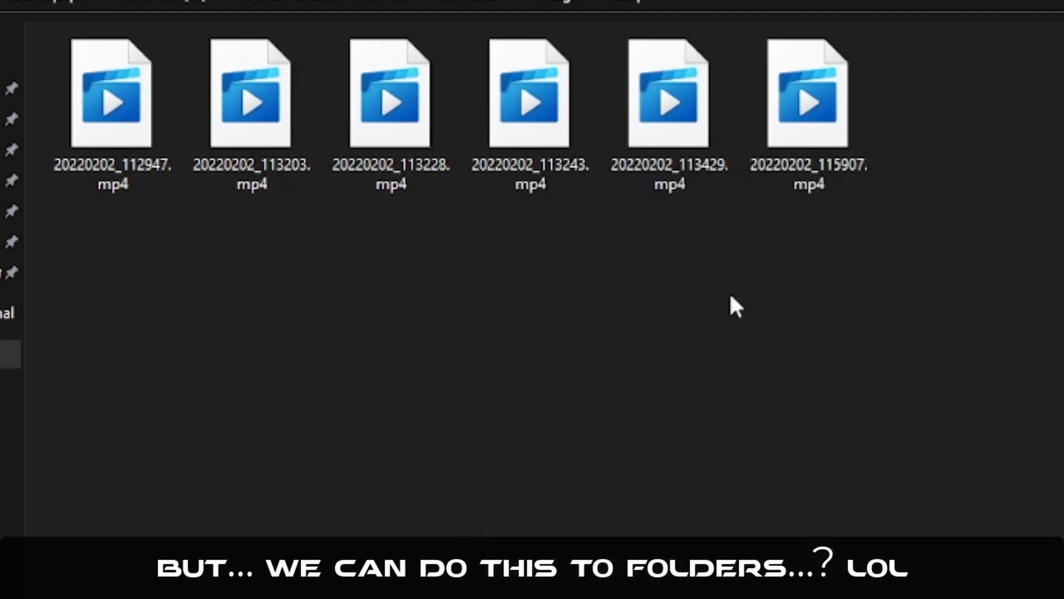
# Open the advanced security settings of the video 20220202_115907.mp4
pyautogui.rightClick(814, 153)
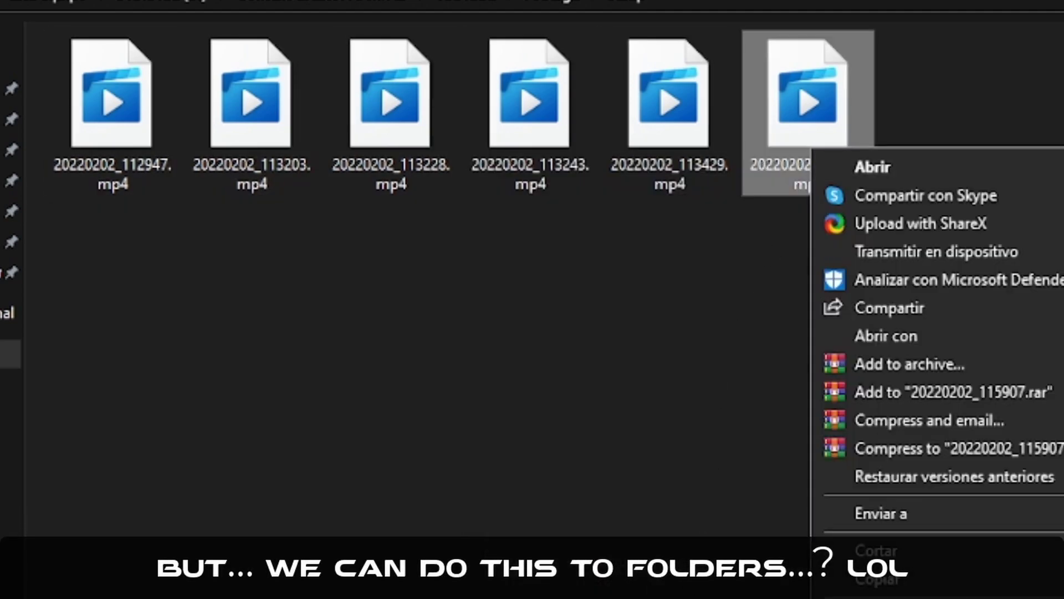
pyautogui.click(865, 598)
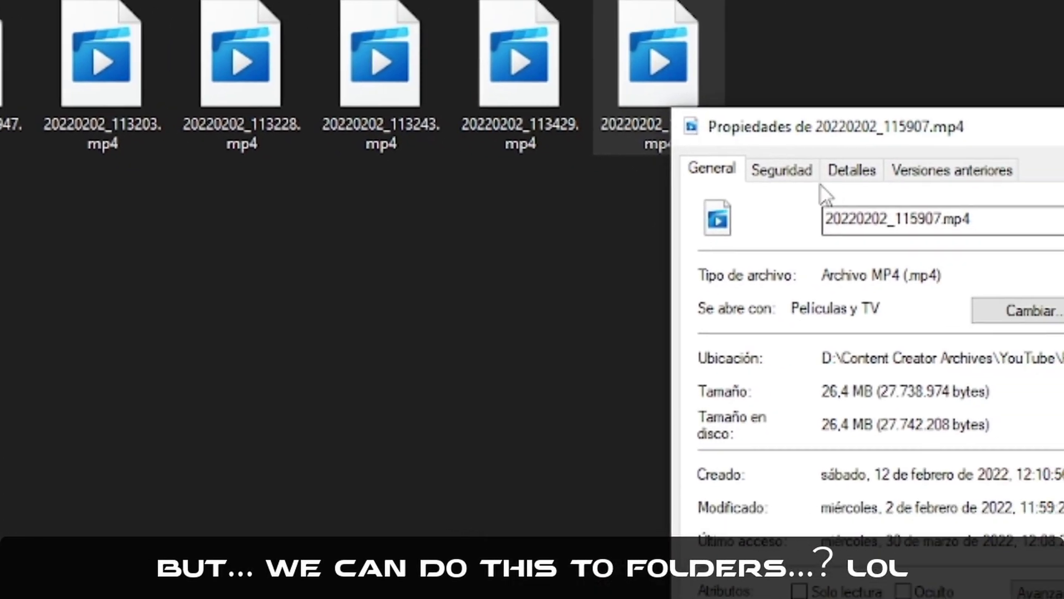
pyautogui.click(783, 171)
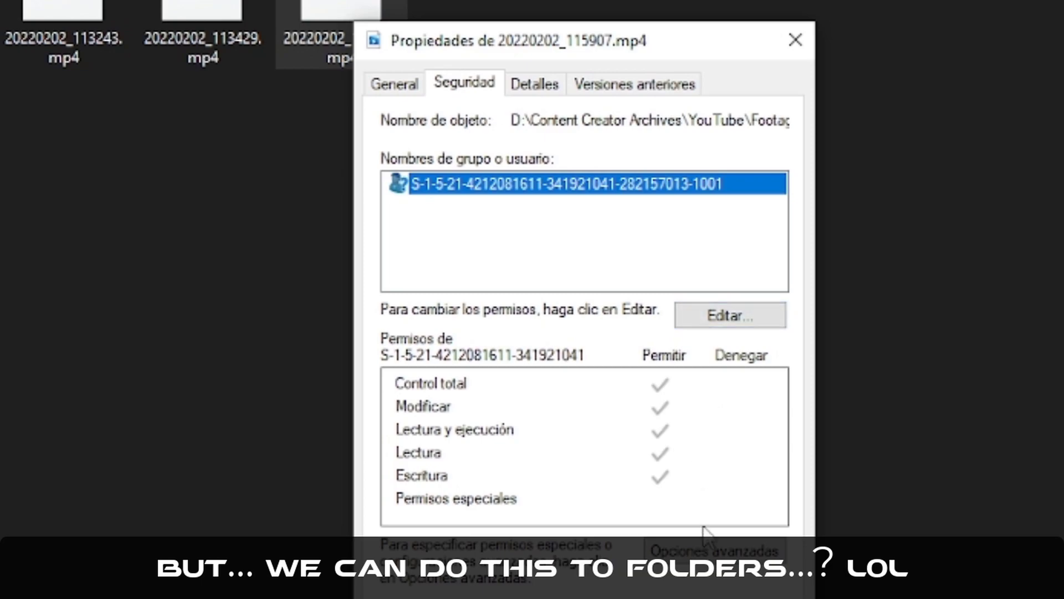
pyautogui.click(710, 547)
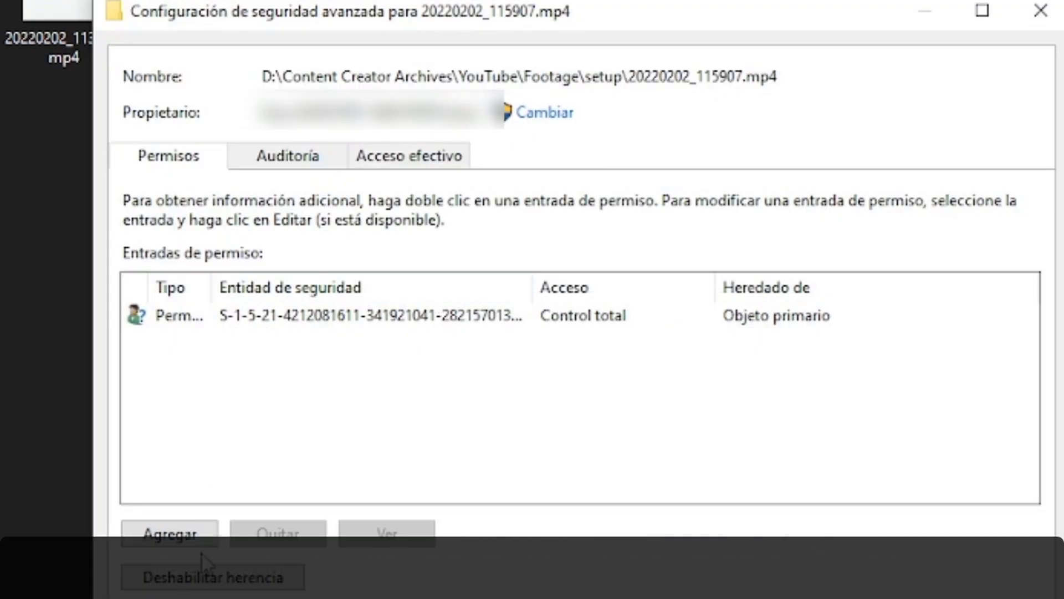
# Disable permission inheritance for 20220202_115907.mp4 and remove the unknown account's permission entry
pyautogui.click(200, 575)
pyautogui.click(314, 302)
pyautogui.click(258, 322)
pyautogui.click(277, 533)
# Add a permission entry granting the user's own account full control (Control total) of 20220202_115907.mp4, and accept the security and properties dialogs
pyautogui.click(170, 533)
pyautogui.click(407, 39)
pyautogui.write('...')
pyautogui.press('Return')
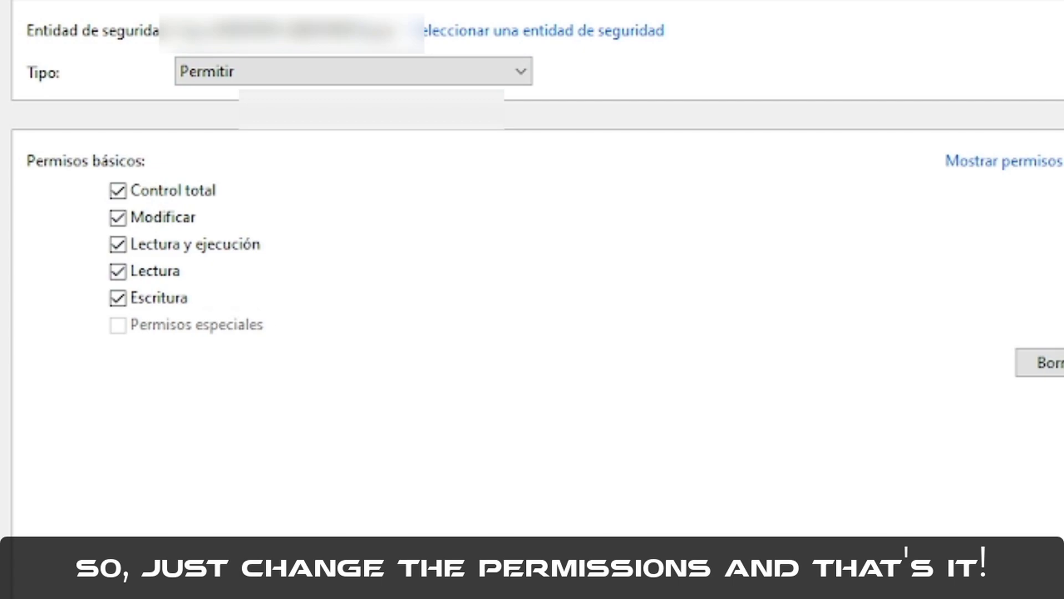
pyautogui.press('Return')
pyautogui.click(790, 598)
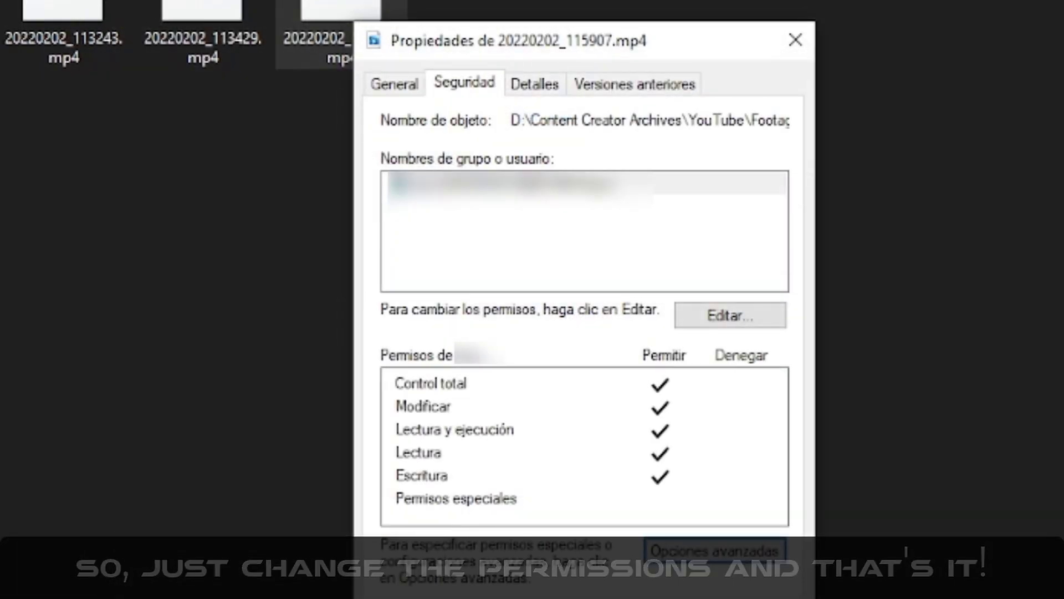
pyautogui.click(520, 598)
# Review the general properties of 20220202_115907.mp4 and close them
pyautogui.rightClick(338, 8)
pyautogui.click(409, 553)
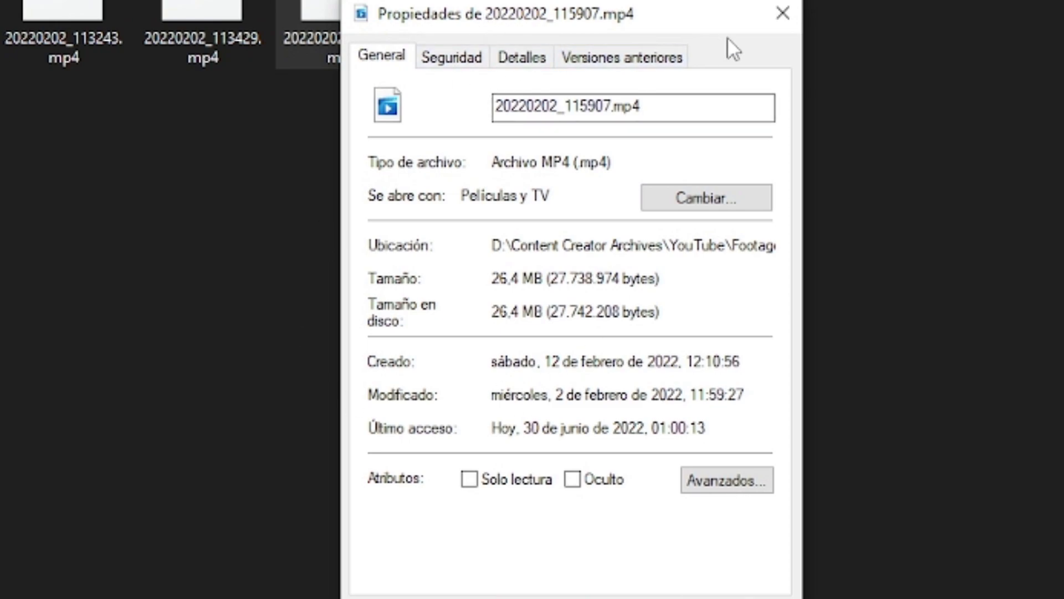
pyautogui.click(783, 12)
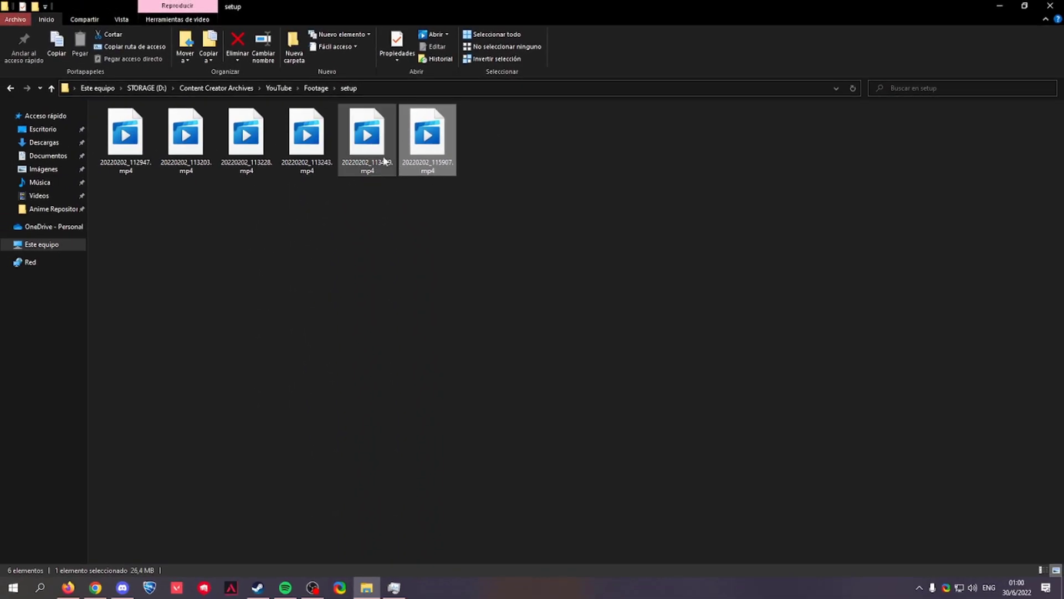
# Open the video 20220202_115907.mp4 to test access to it, and return to the Footage folder
pyautogui.doubleClick(430, 145)
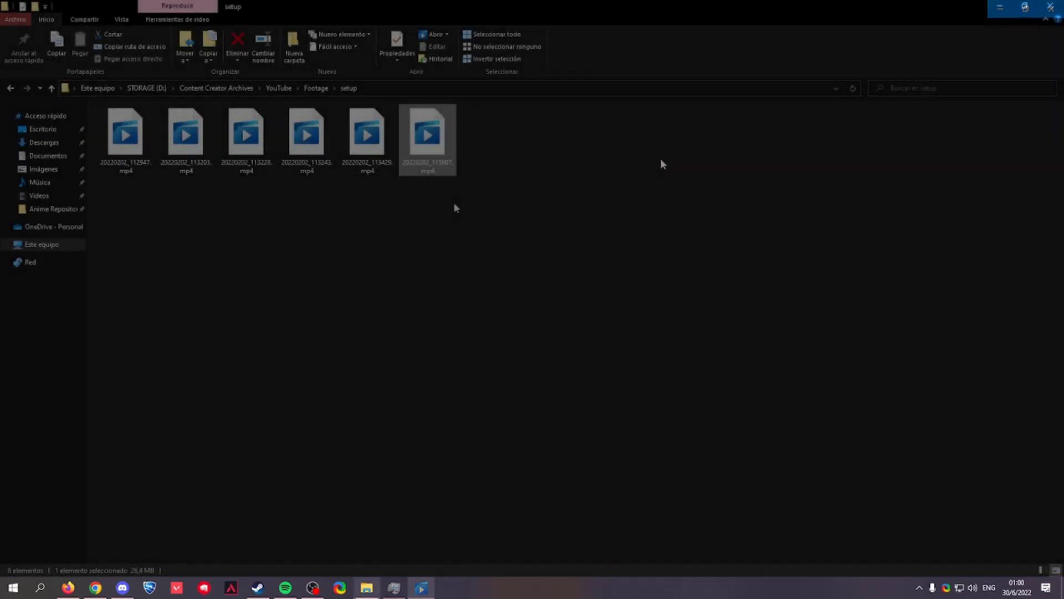
pyautogui.click(453, 202)
pyautogui.click(387, 126)
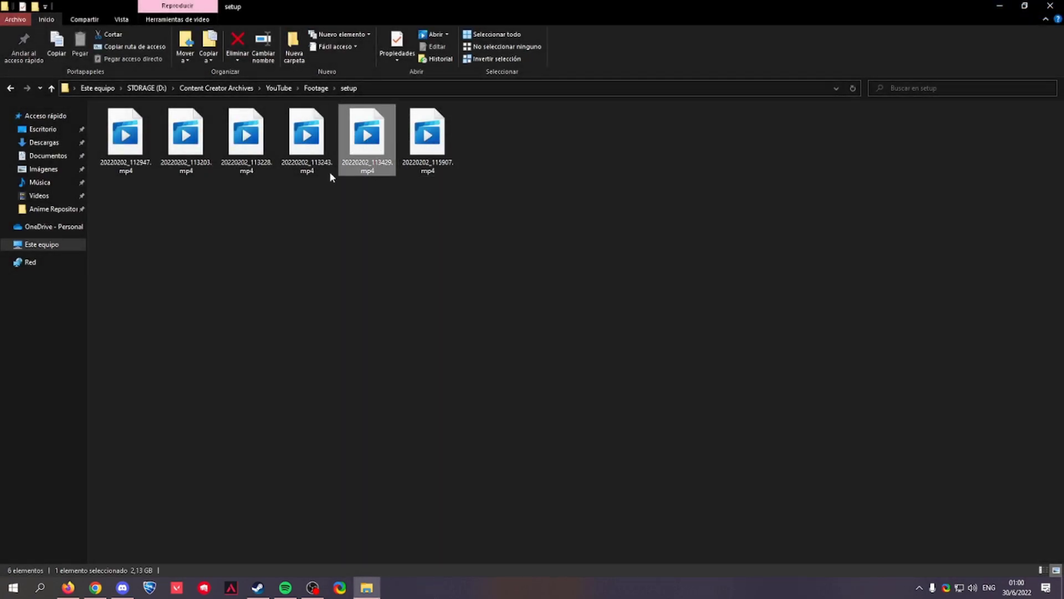
pyautogui.click(315, 89)
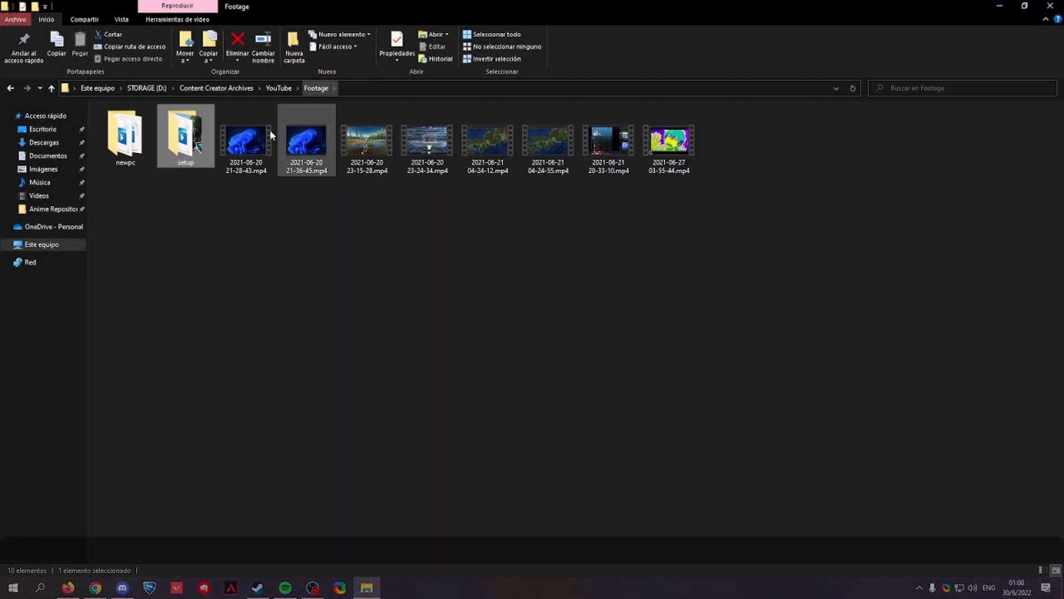